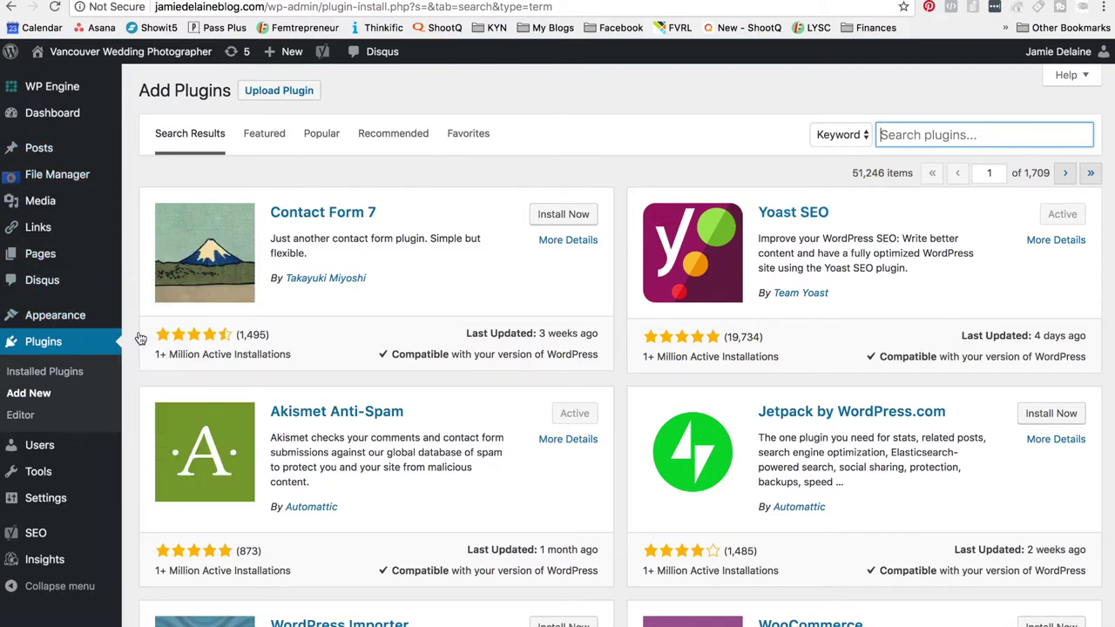
Search plugins for 'yoast seo', confirm Yoast SEO is Active, and go to All Posts
click(898, 133)
text(yoast seo)
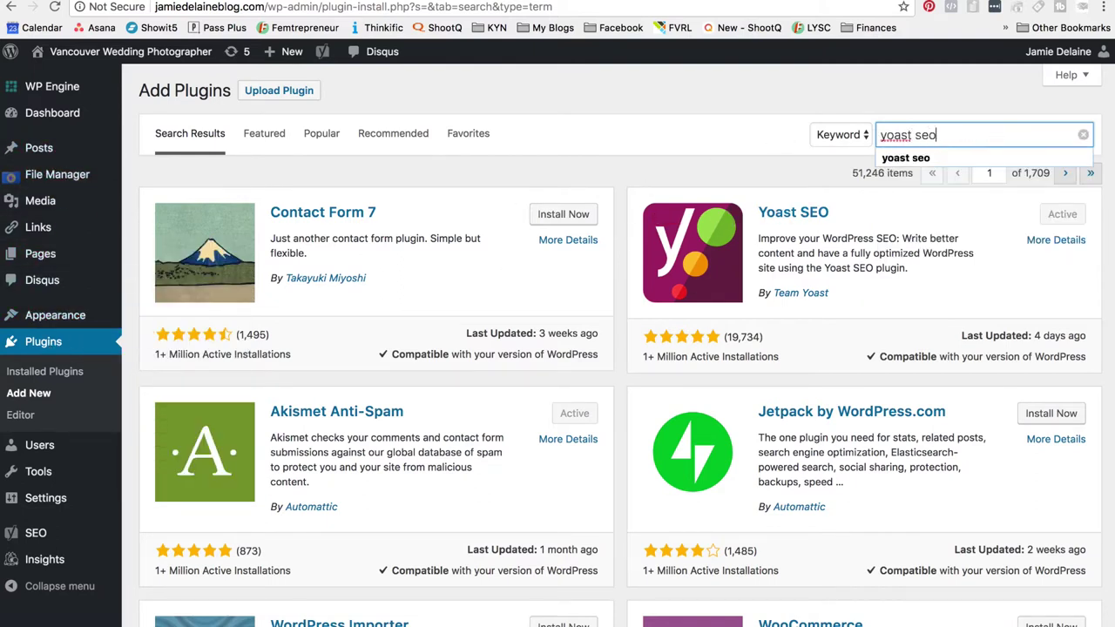
key(Return)
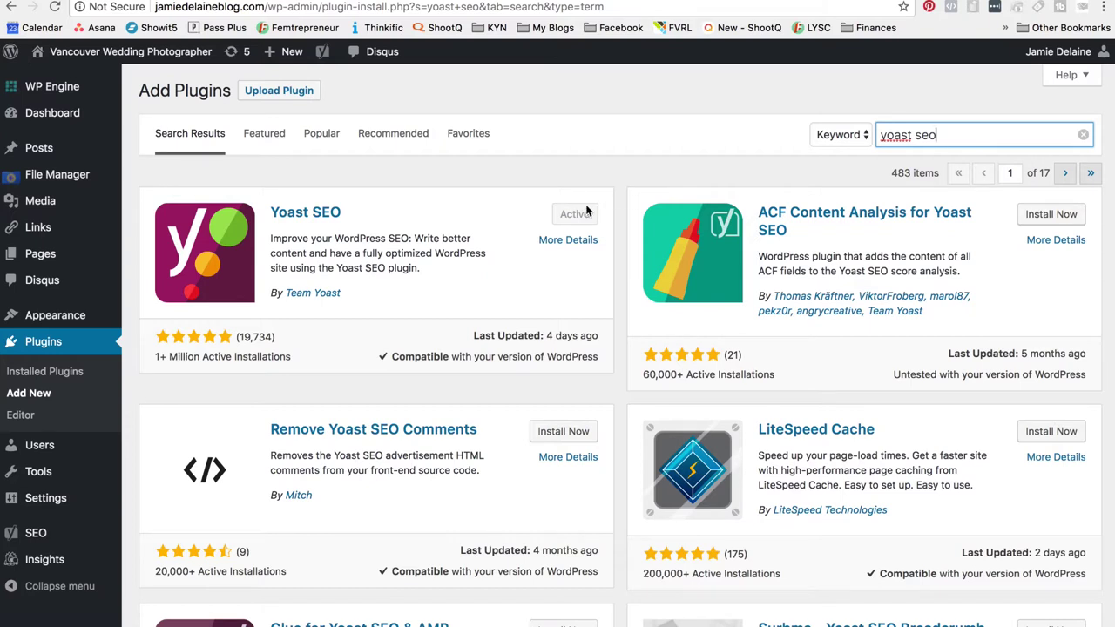
click(142, 154)
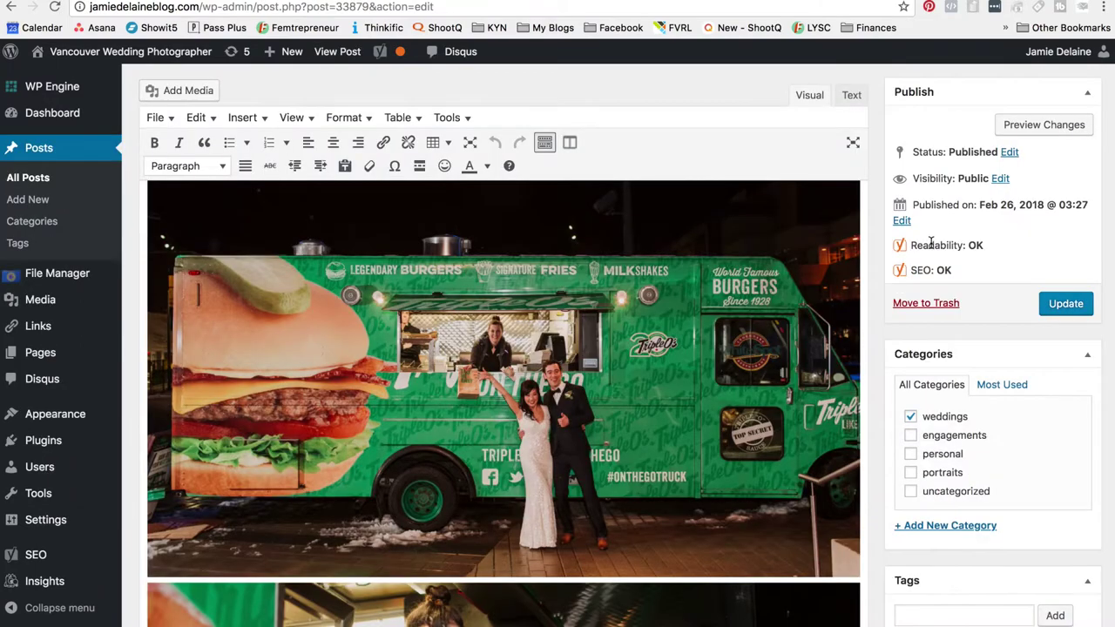
Scroll to the post's Yoast SEO box and open its snippet title, slug and description fields
scroll(930, 244, down, 10)
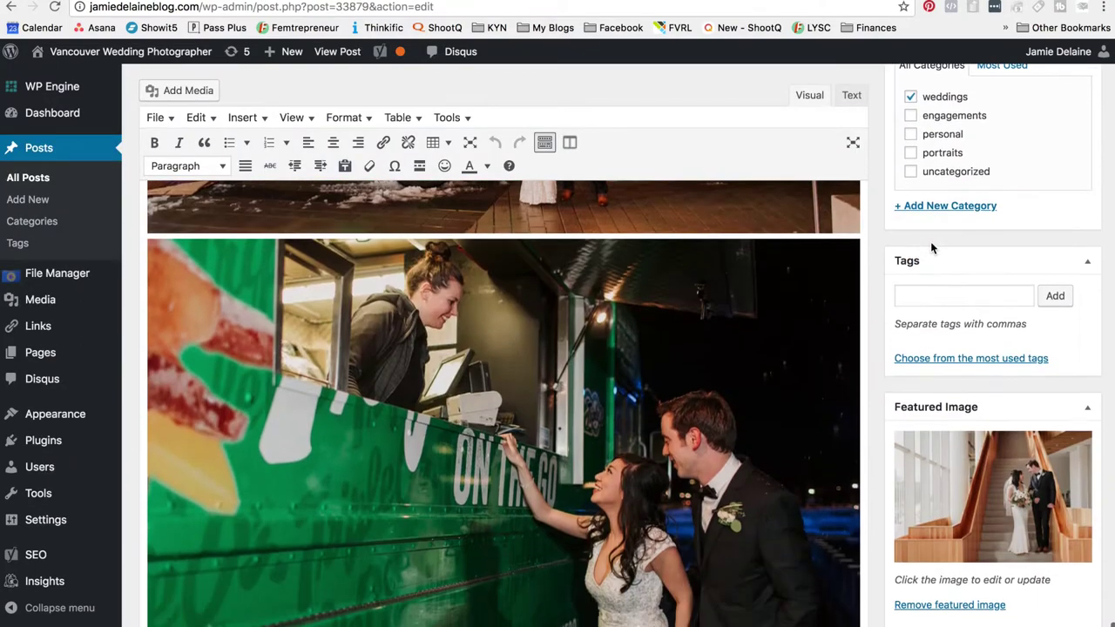
scroll(930, 241, down, 3)
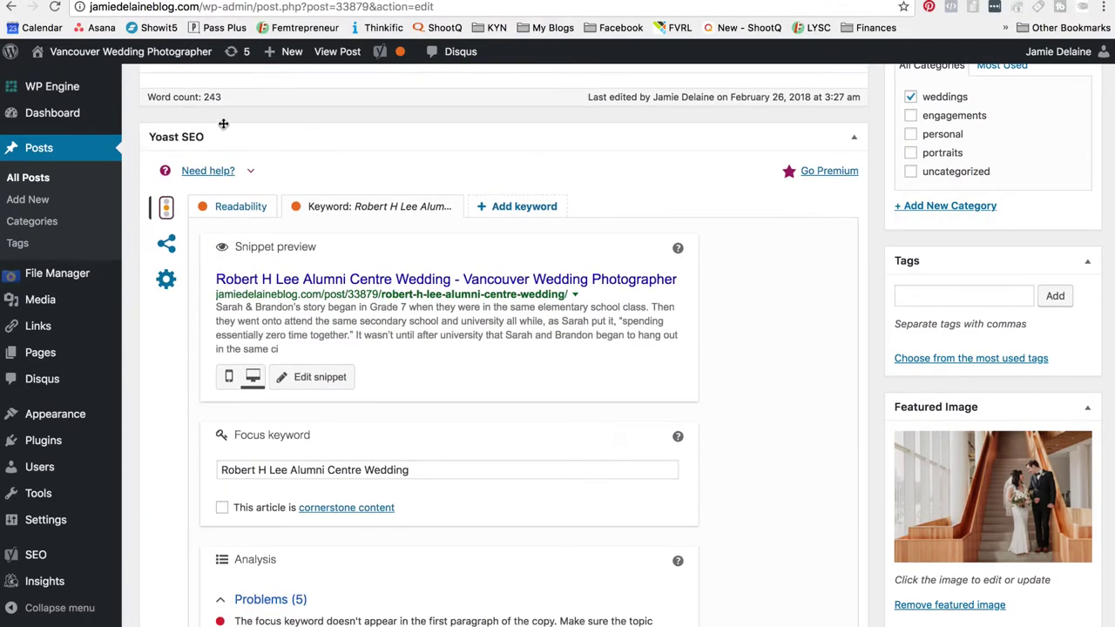
scroll(342, 126, down, 1)
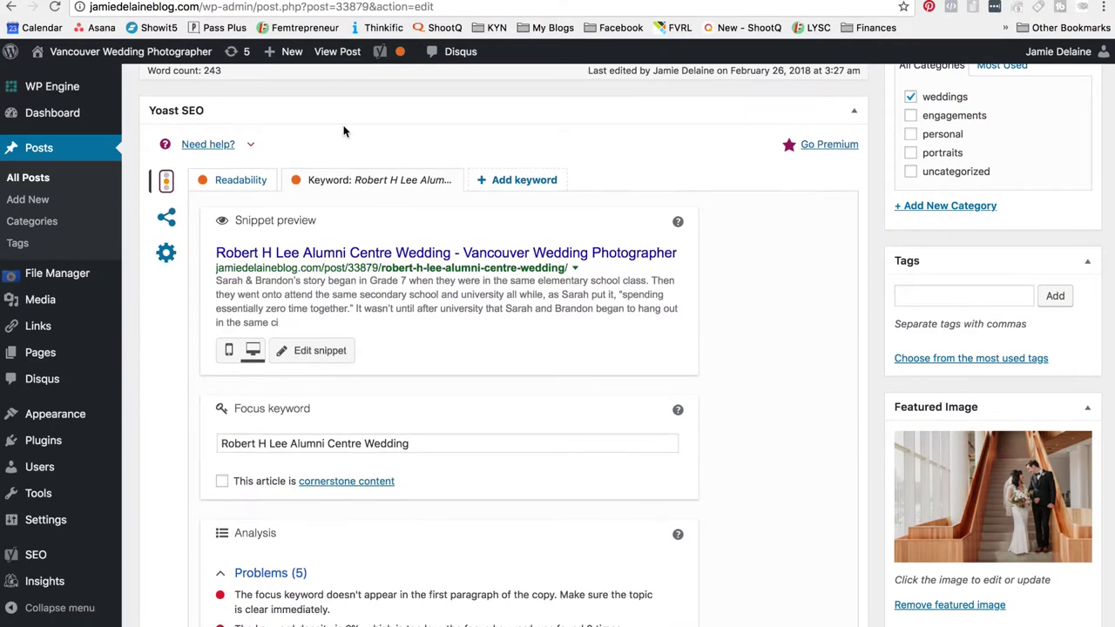
scroll(502, 296, down, 2)
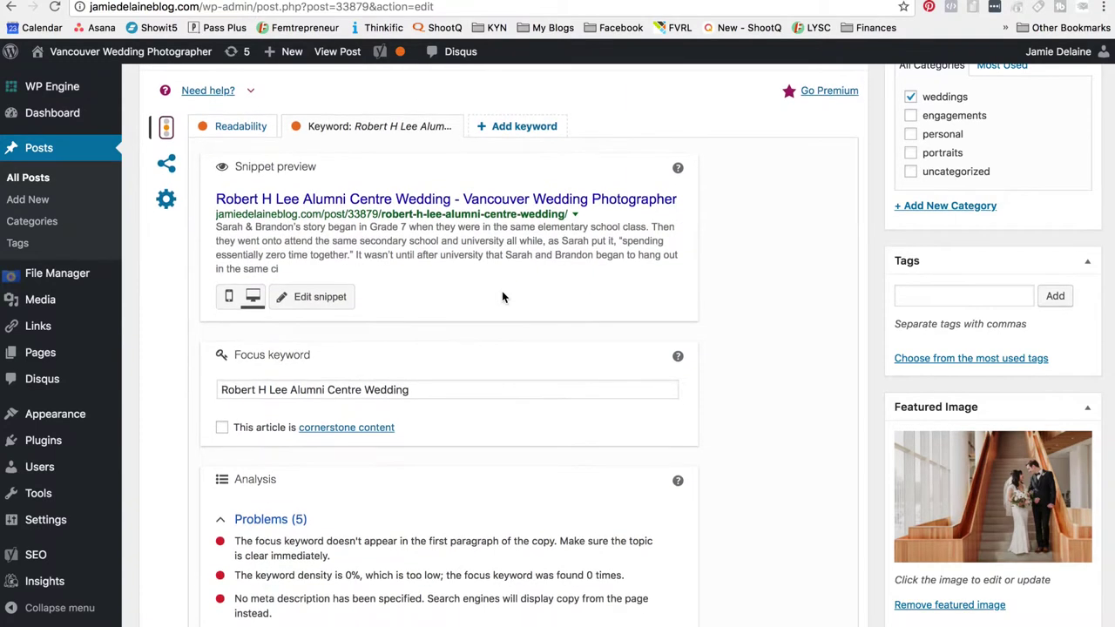
click(428, 385)
click(338, 302)
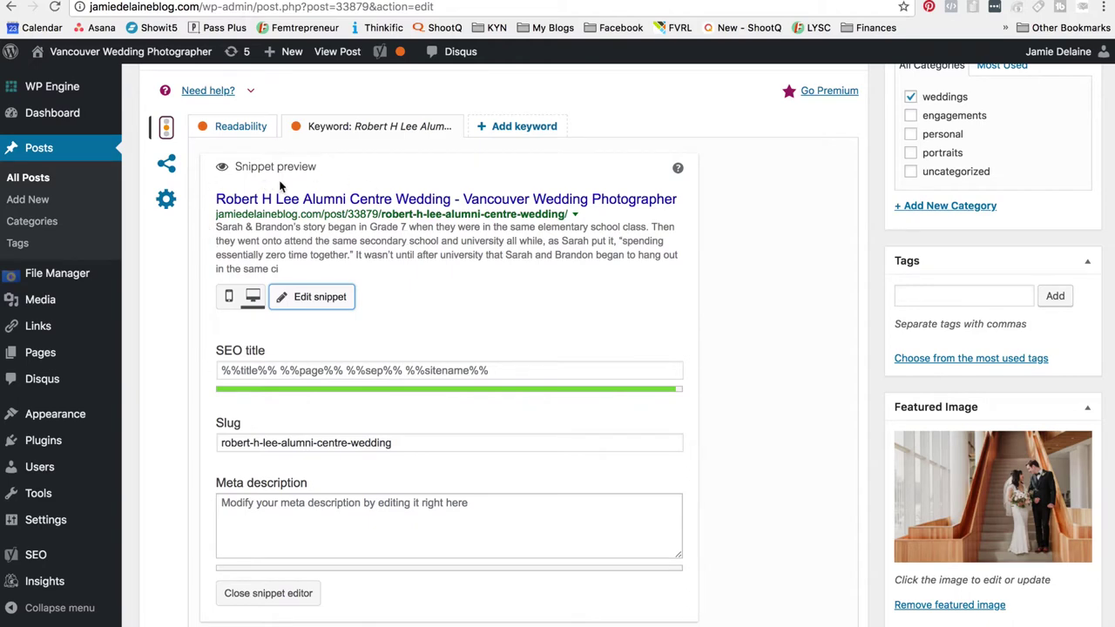
Review the Yoast SEO Analysis results for the Robert H Lee Alumni Centre Wedding post
scroll(361, 375, down, 4)
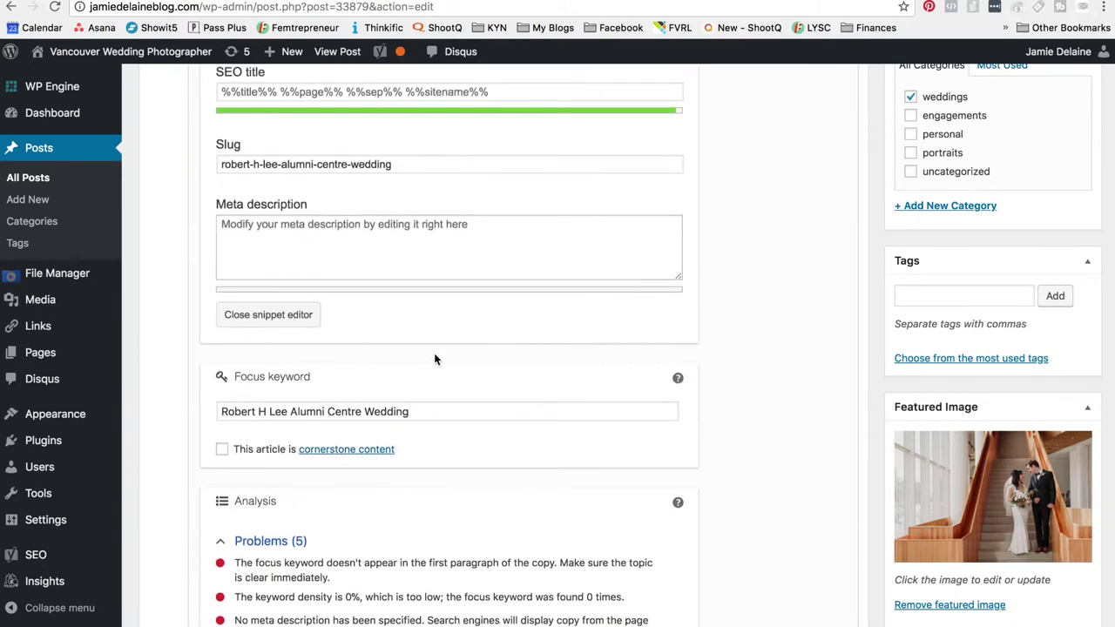
scroll(494, 368, down, 5)
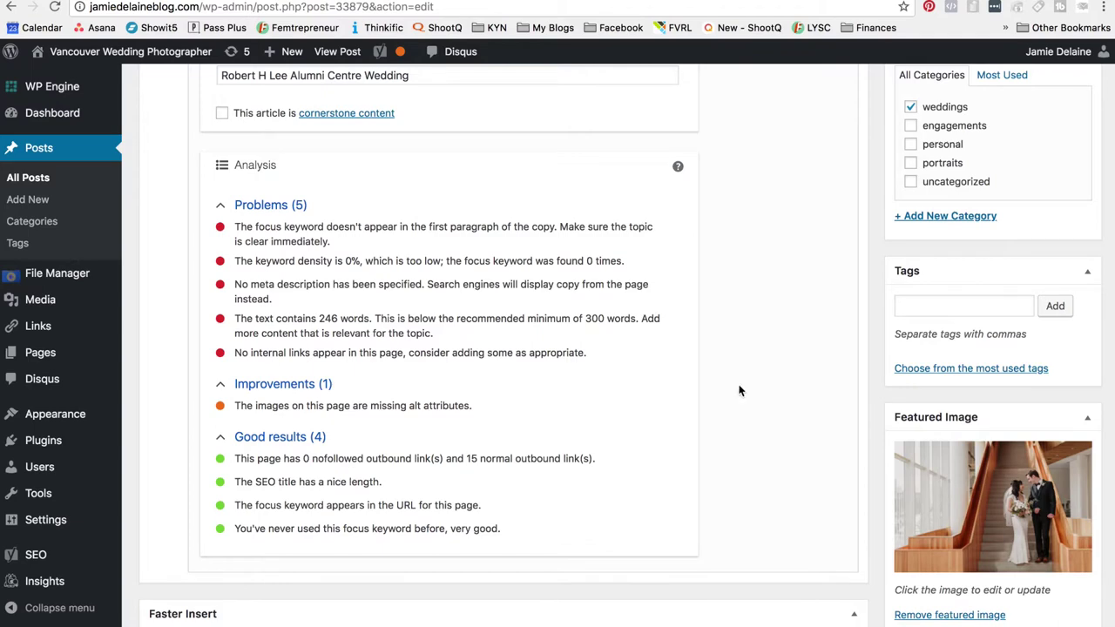
scroll(667, 420, up, 3)
scroll(719, 315, down, 3)
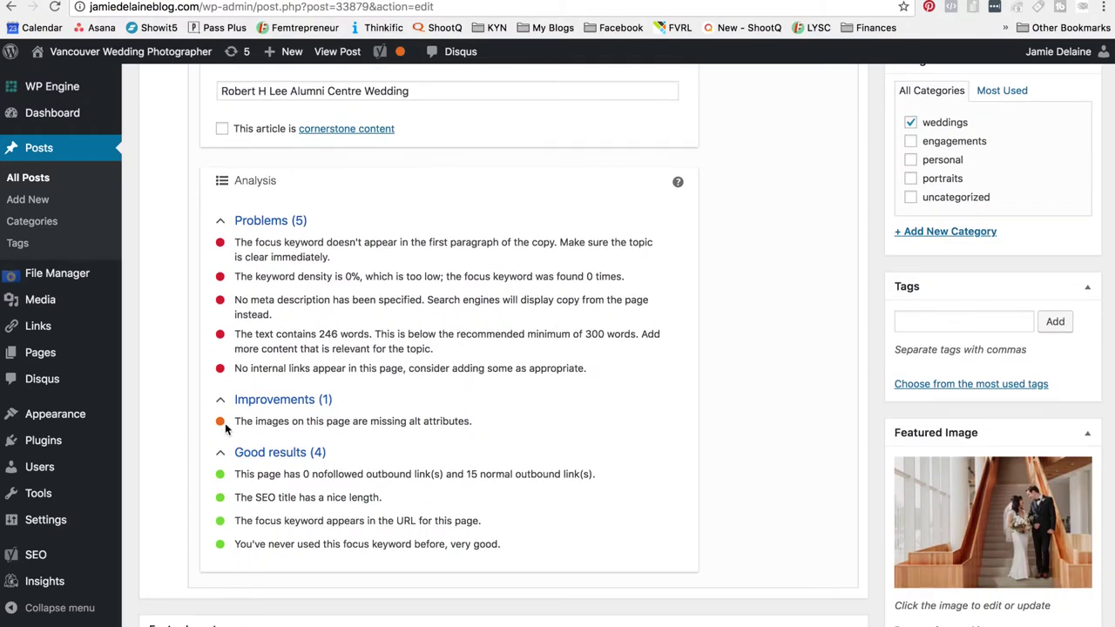
scroll(319, 495, up, 2)
scroll(319, 494, up, 3)
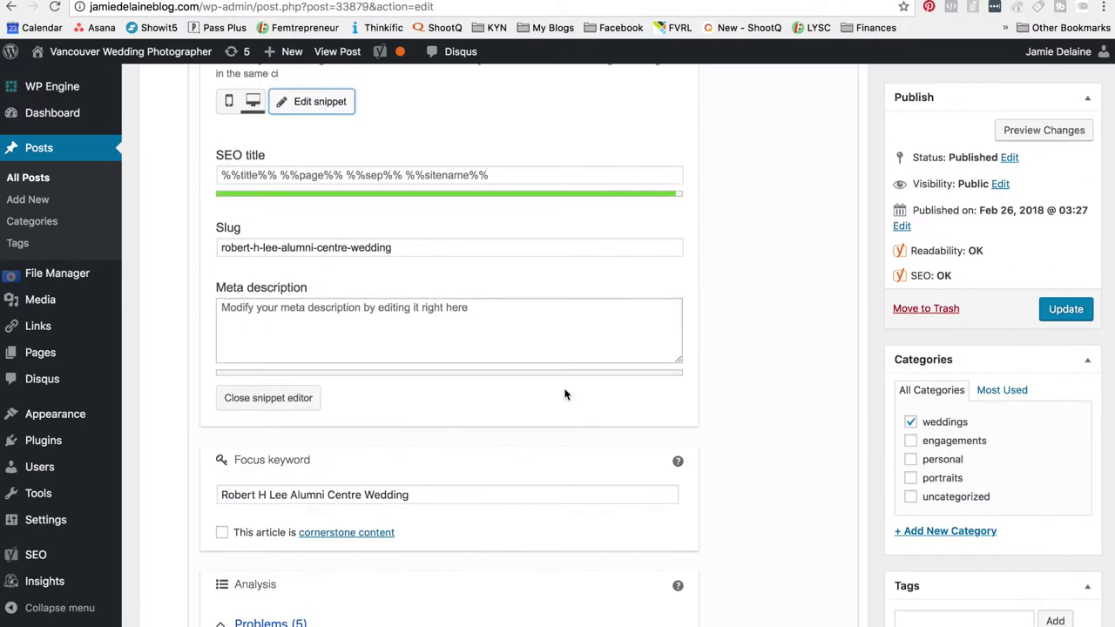
scroll(792, 406, up, 1)
scroll(793, 406, up, 1)
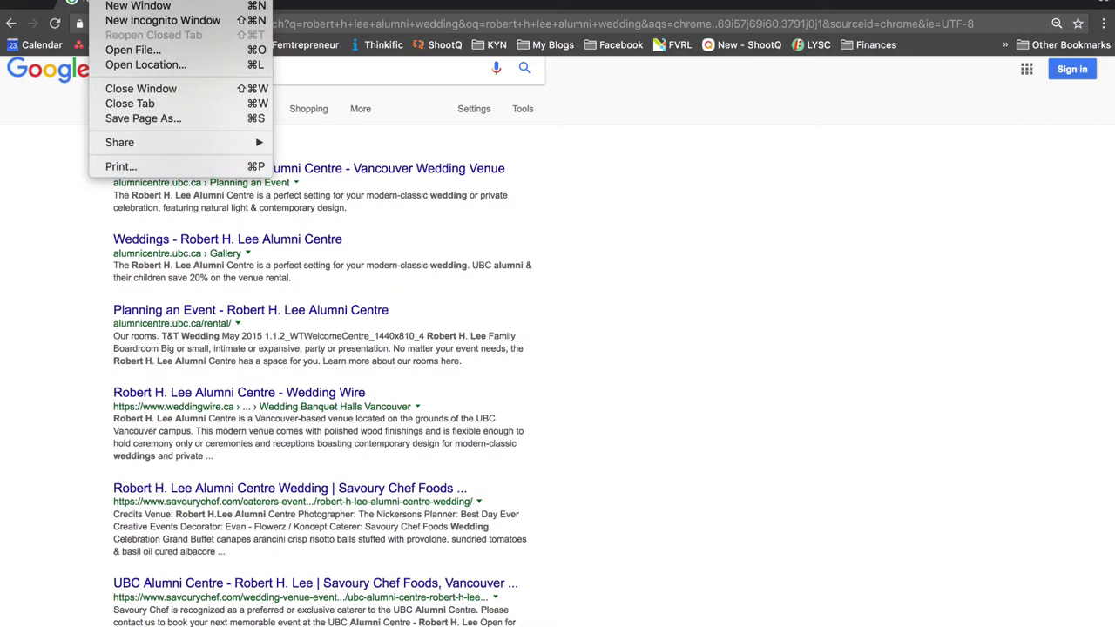
Dismiss the File menu and scan the Google results for the blog's own post
click(44, 258)
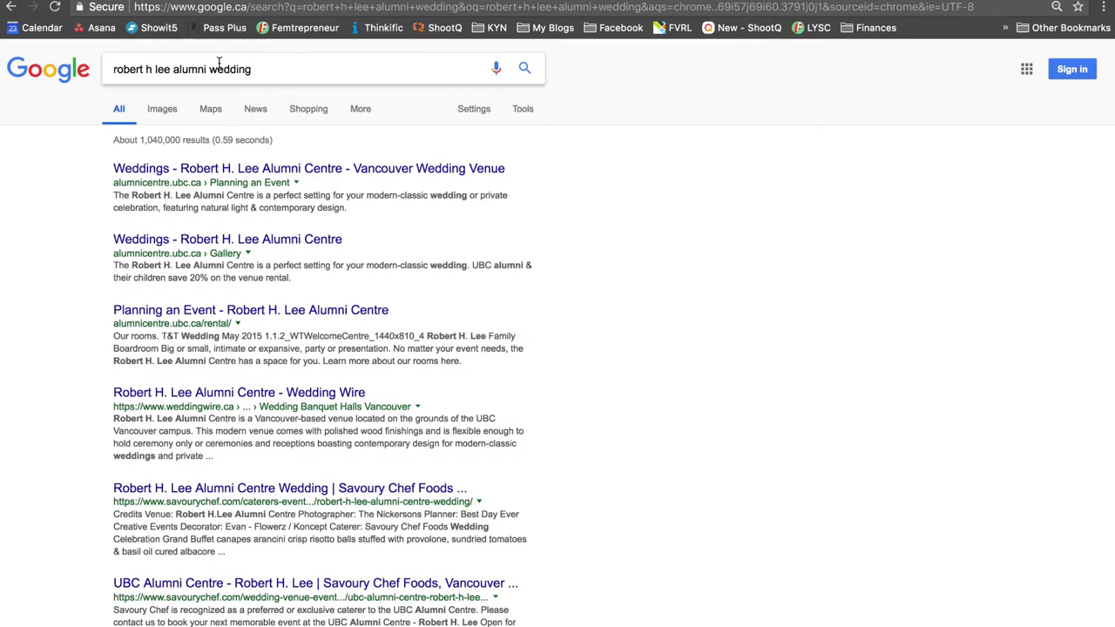
scroll(74, 253, down, 2)
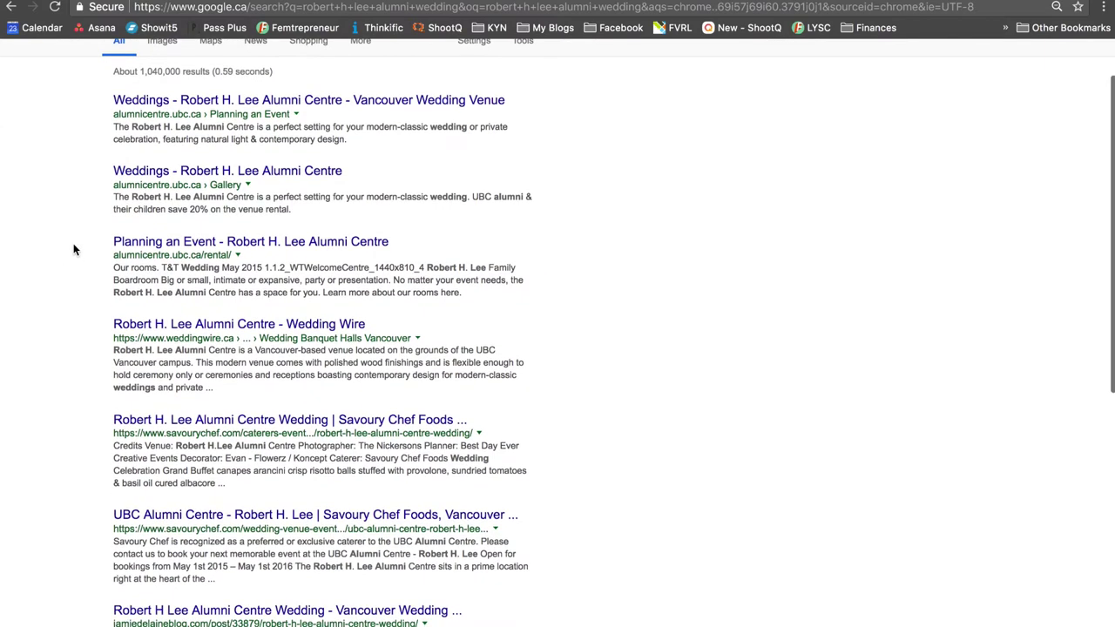
scroll(87, 188, down, 2)
scroll(114, 243, down, 3)
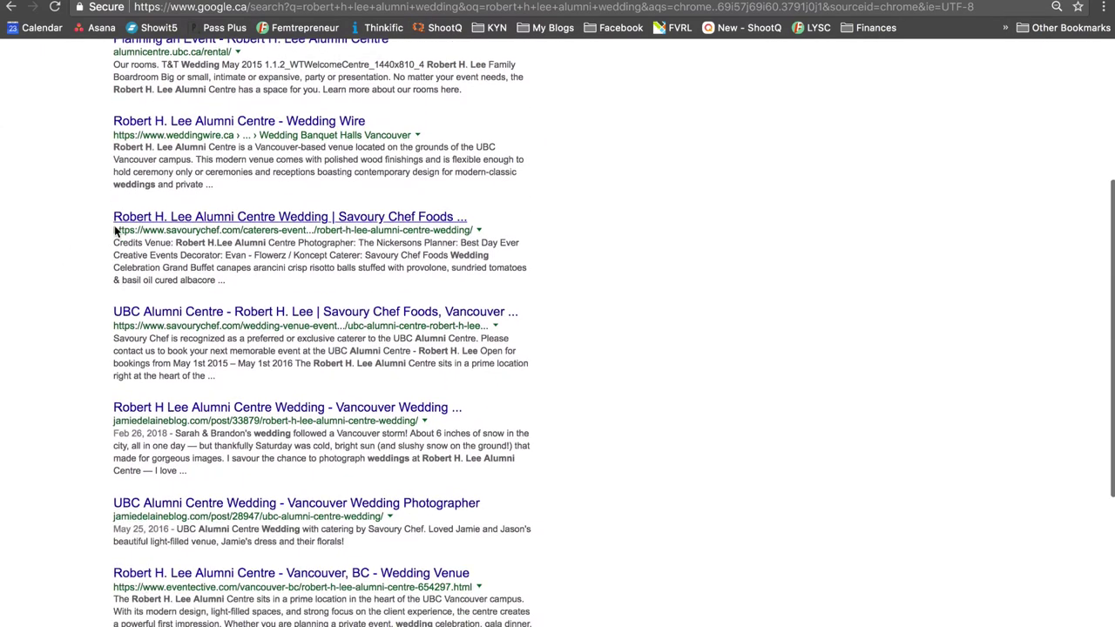
scroll(114, 262, down, 4)
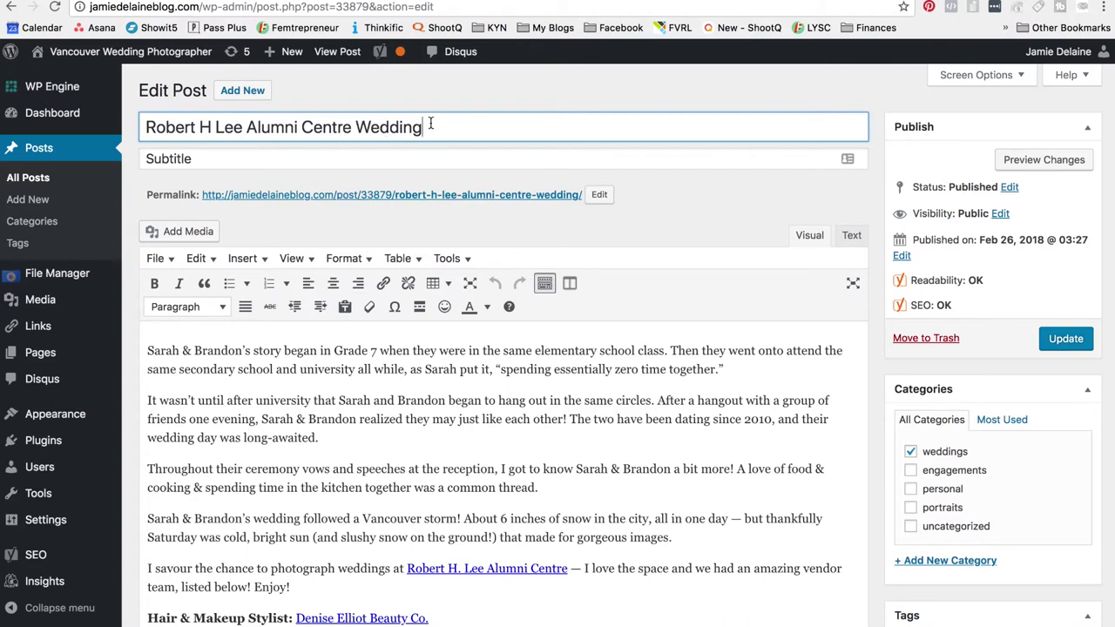
text(Photos)
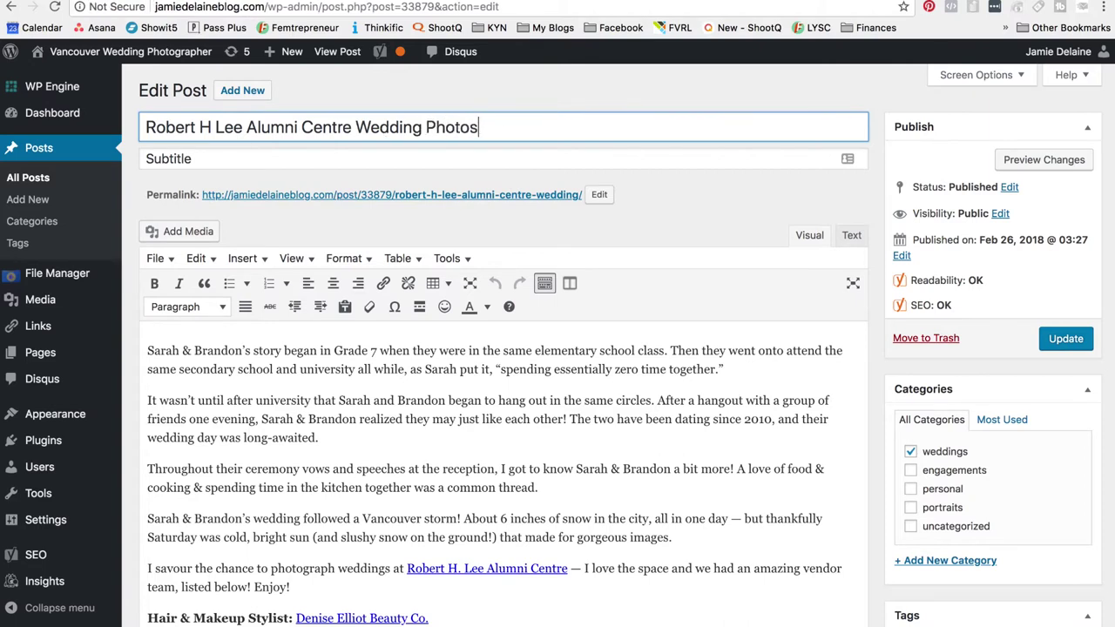
double_click(450, 128)
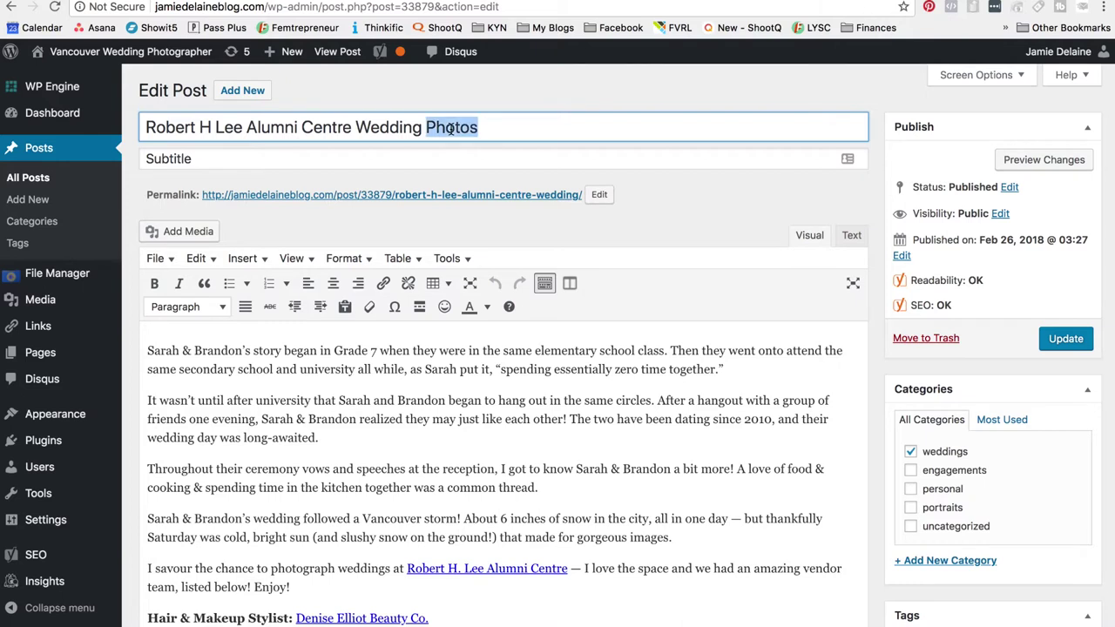
key(alt+shift+Left)
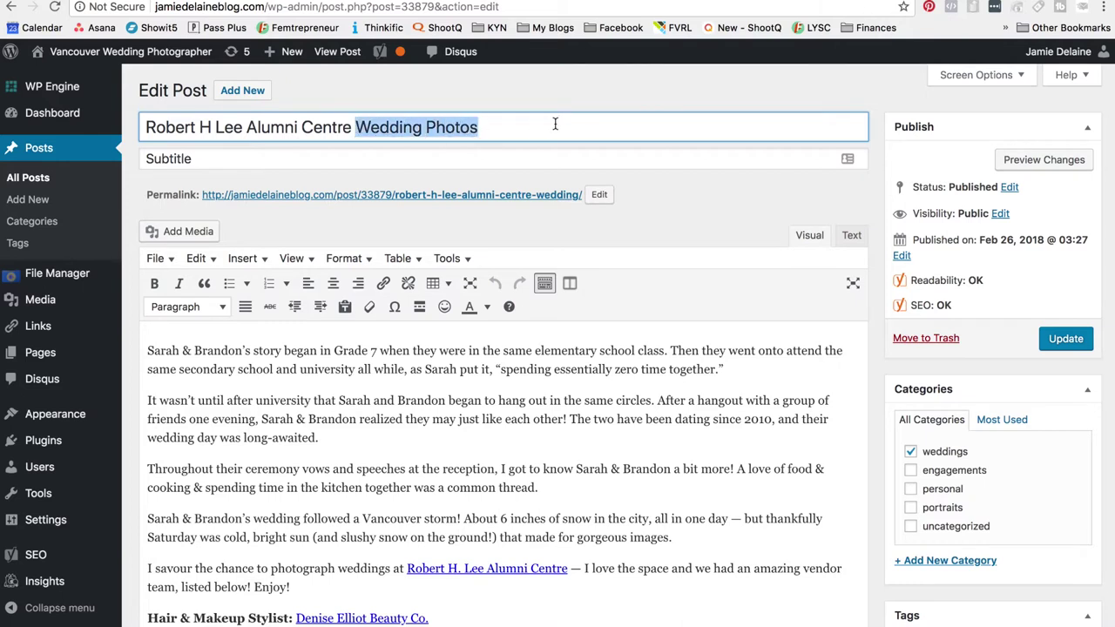
click(509, 130)
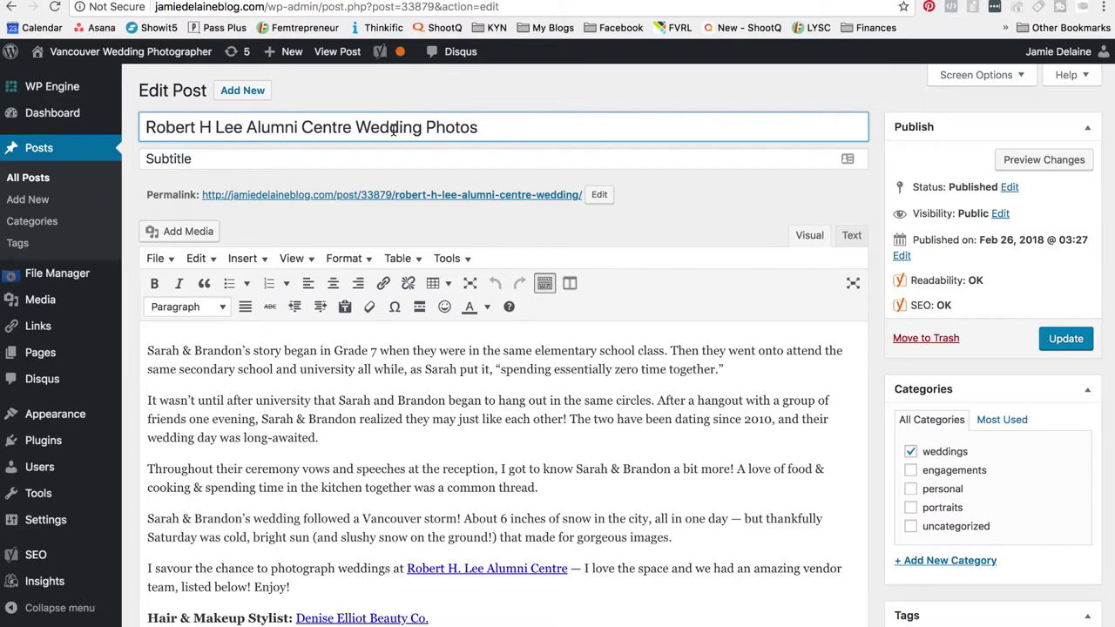
double_click(467, 121)
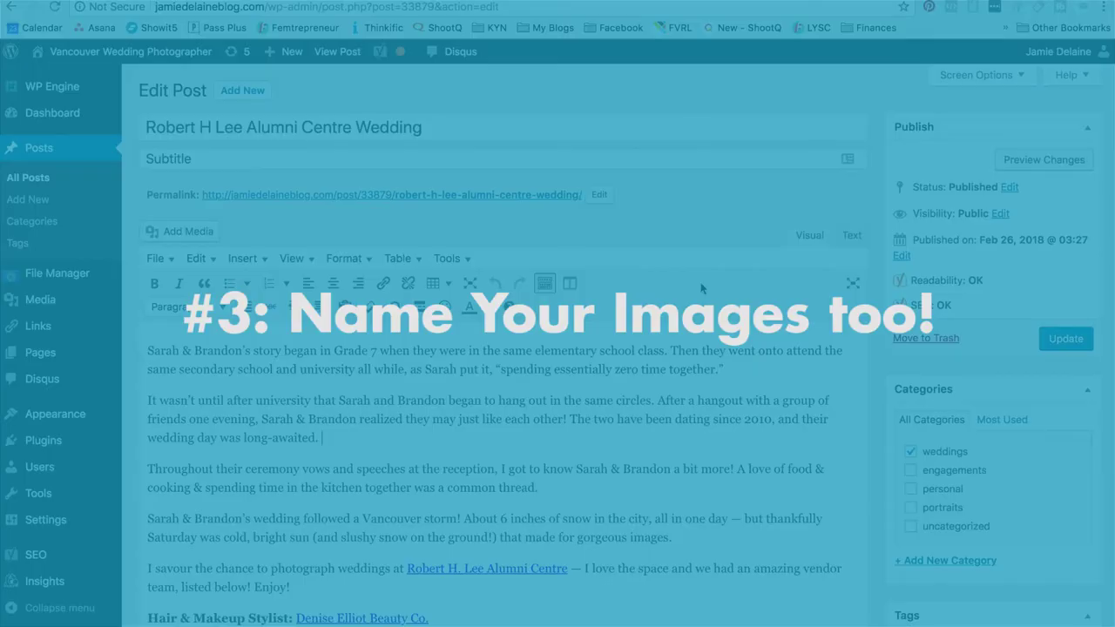
Browse the post's photos down to the wedding invitation cards, then show the post HTML
scroll(715, 353, down, 5)
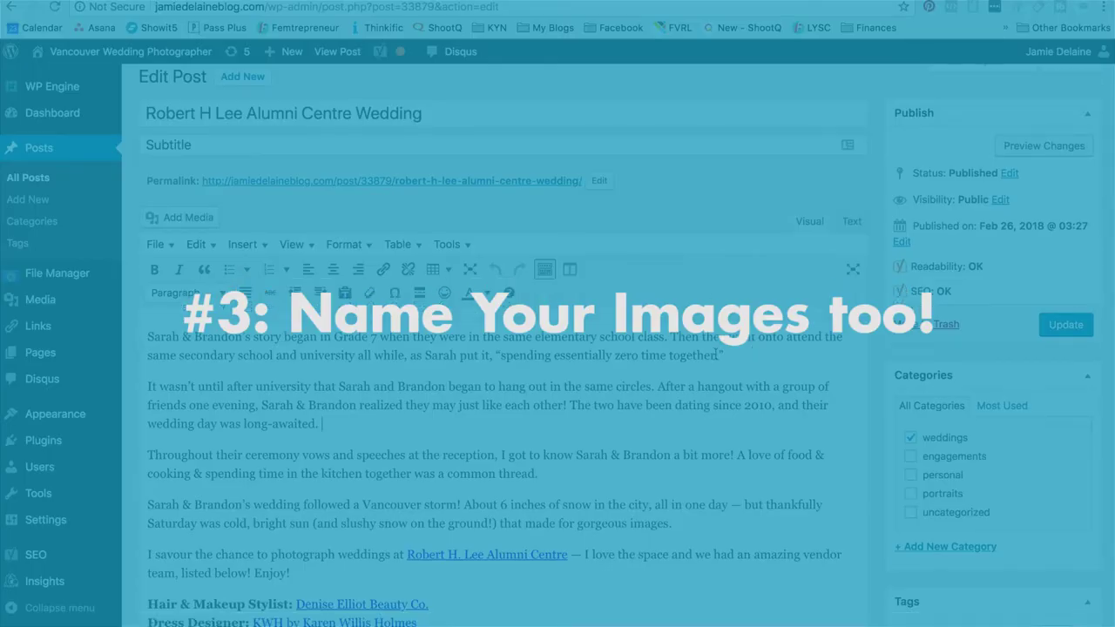
scroll(715, 353, up, 5)
scroll(715, 352, up, 1)
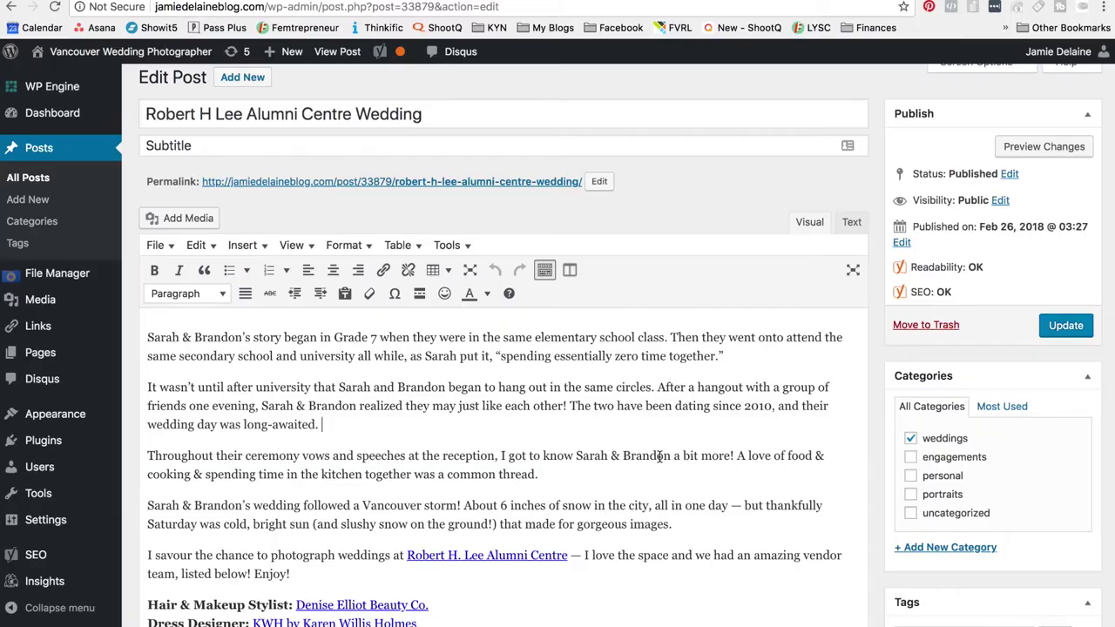
scroll(660, 456, down, 10)
scroll(704, 311, down, 10)
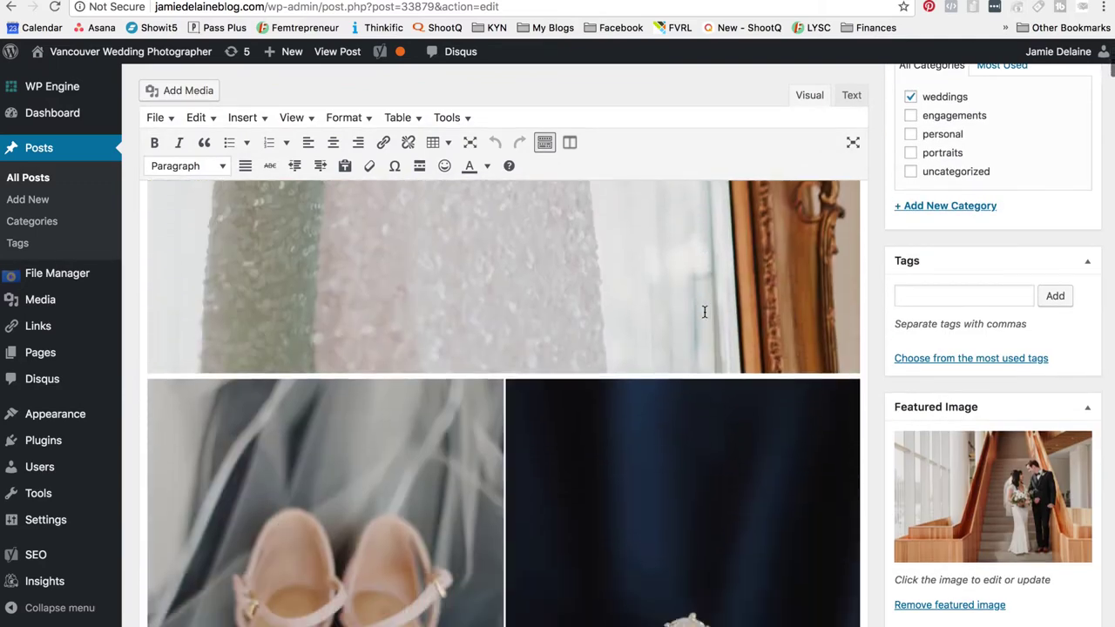
scroll(705, 311, up, 2)
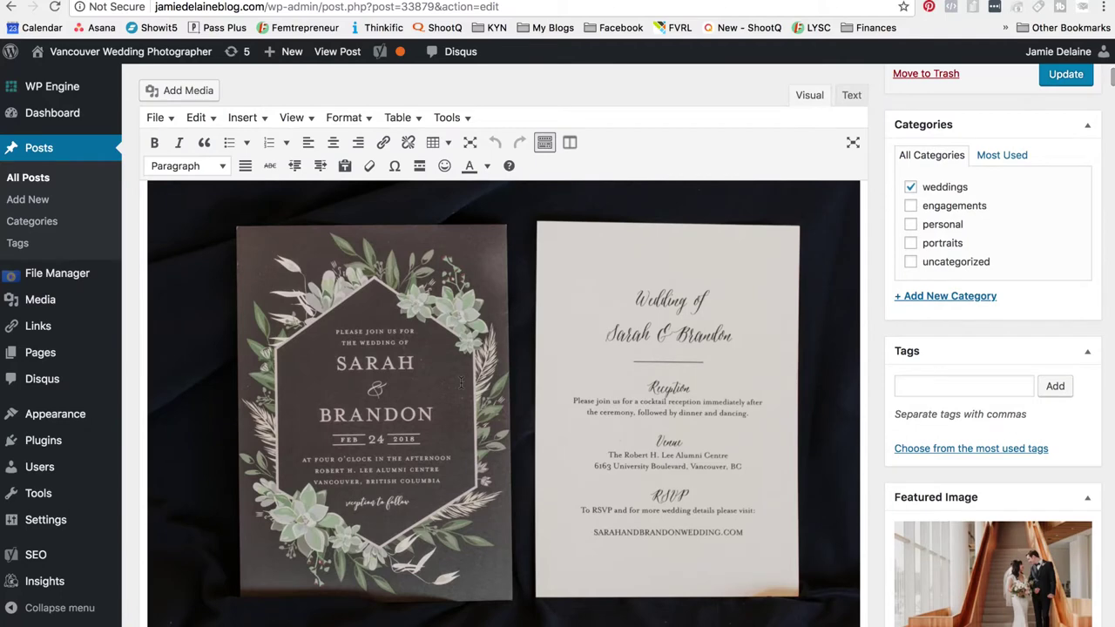
scroll(600, 331, up, 1)
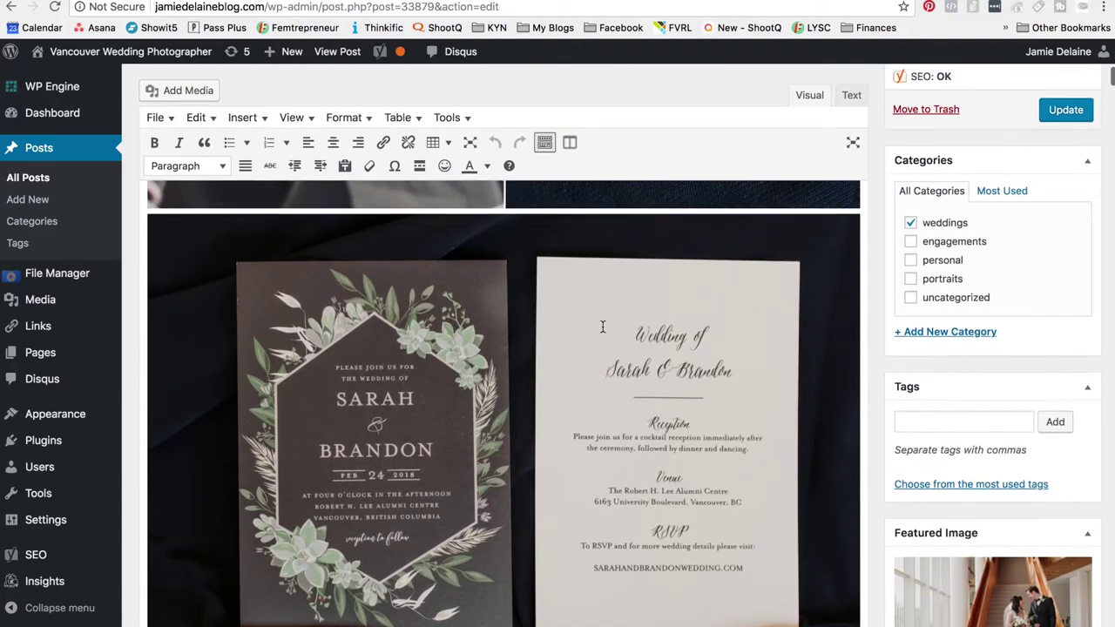
click(849, 96)
Inspect the img lines, selecting the Photos-11 and Photos-12 file names with empty alt text
scroll(632, 259, down, 2)
scroll(631, 259, down, 10)
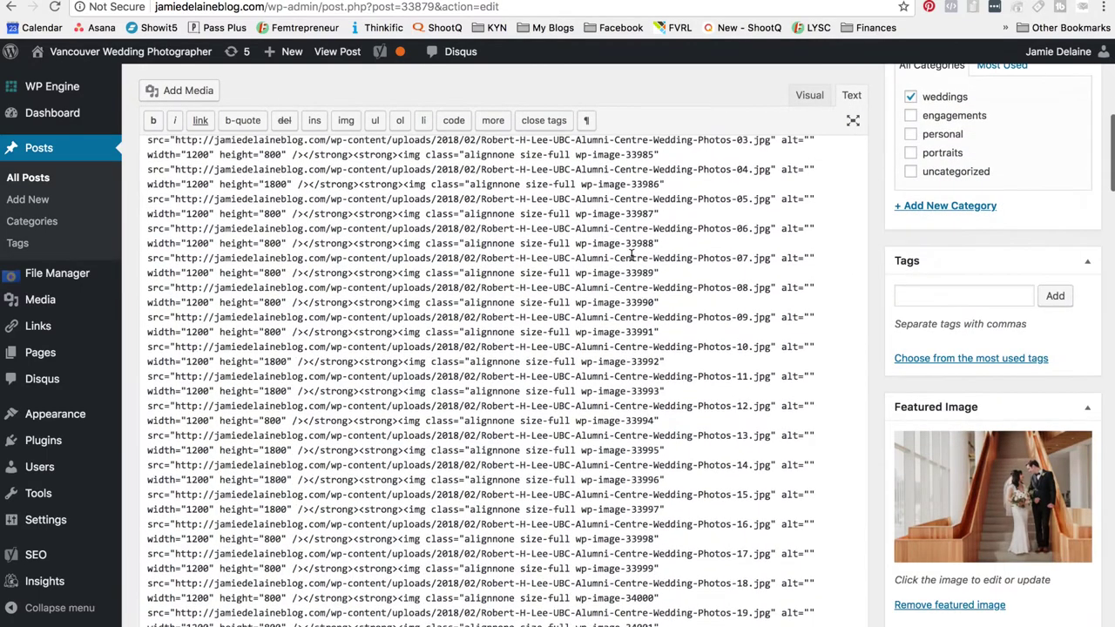
drag(771, 259, 772, 288)
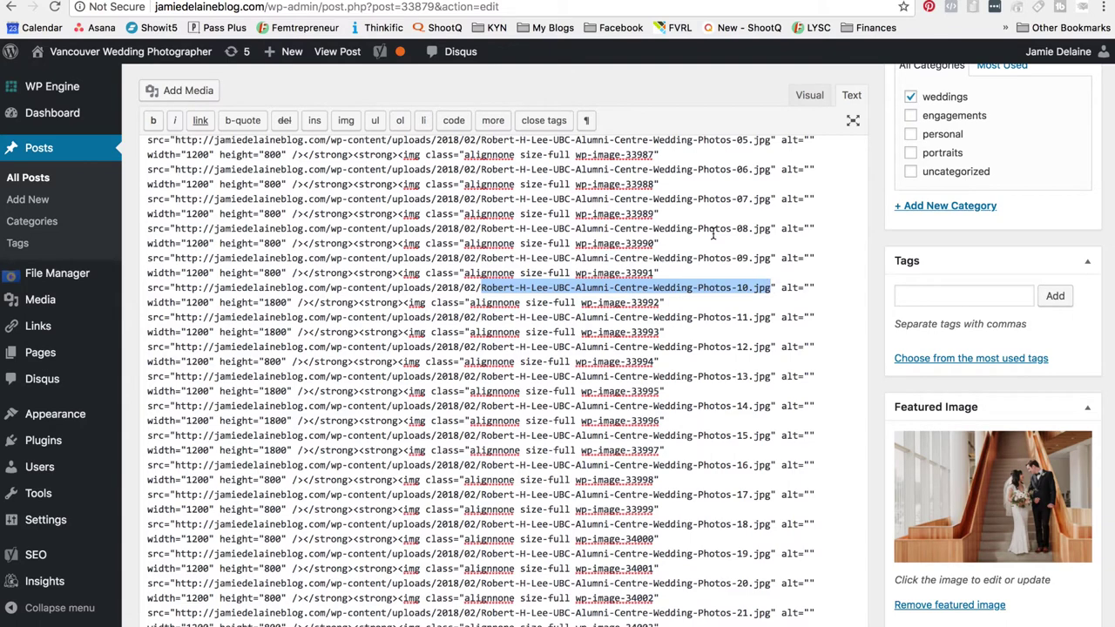
scroll(714, 233, down, 2)
drag(482, 247, 772, 248)
click(482, 276)
drag(481, 276, 768, 277)
click(756, 200)
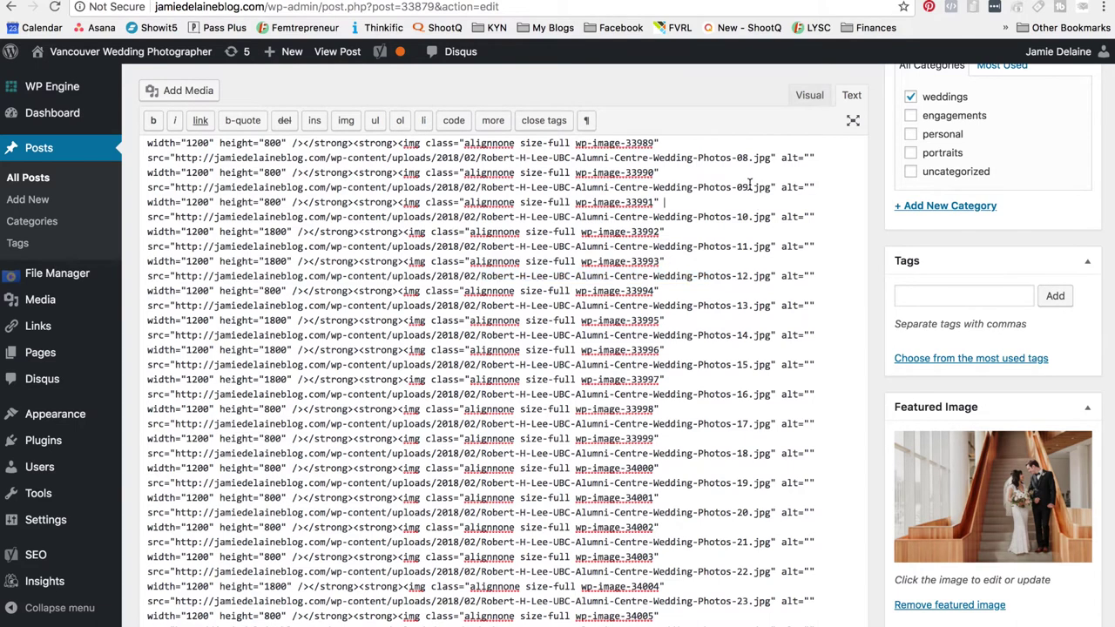
scroll(627, 336, down, 3)
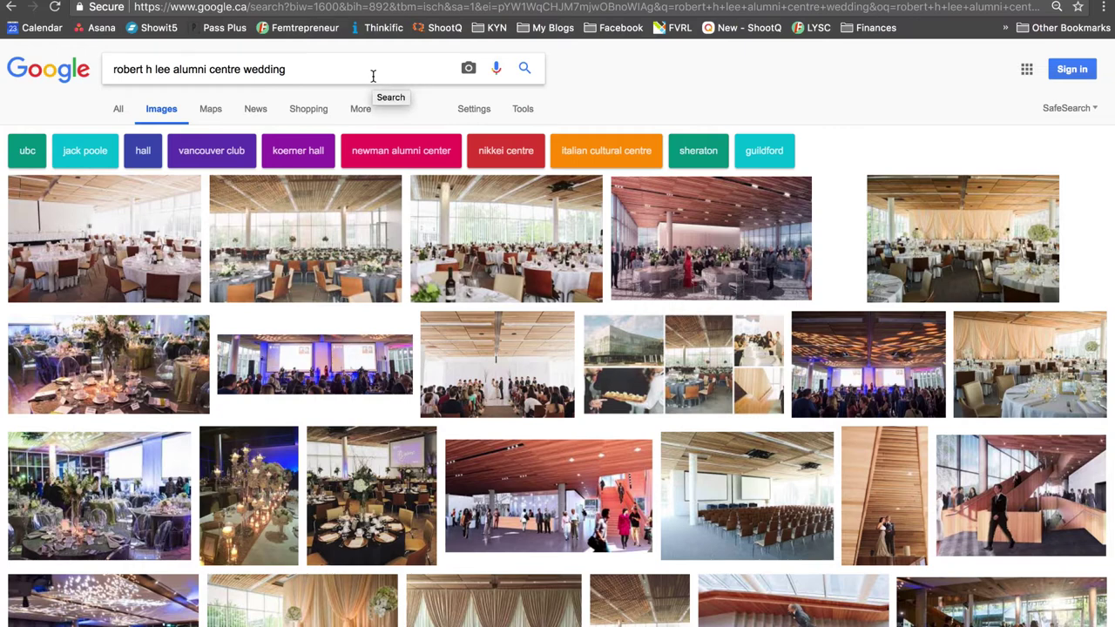
Browse the venue's Google Images results and open the stair-couple photo's source blog post
scroll(397, 214, down, 1)
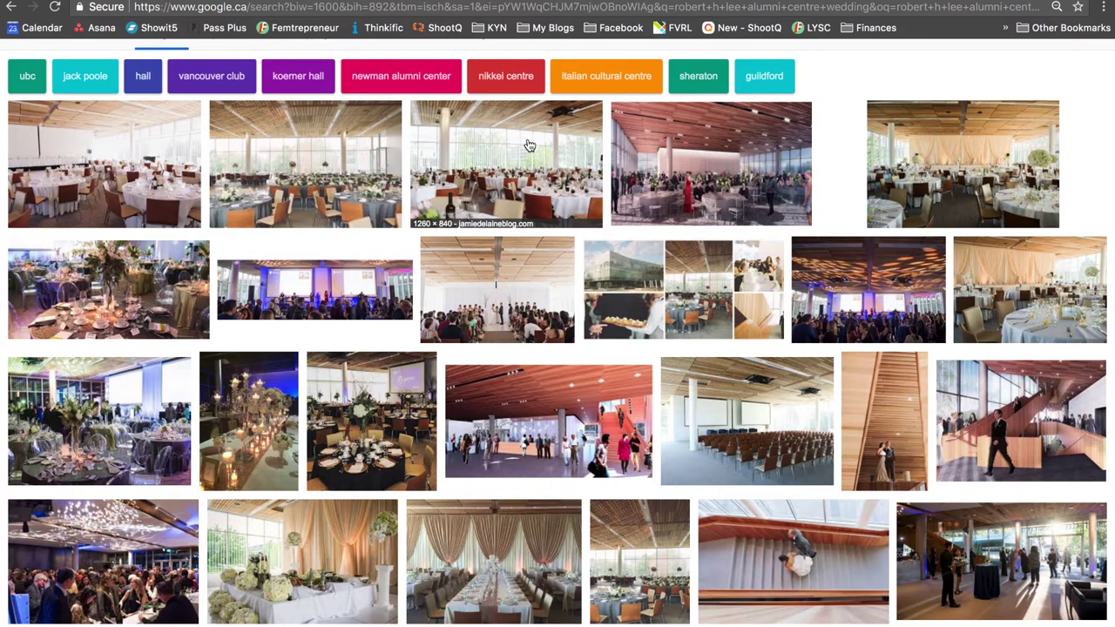
scroll(528, 146, down, 5)
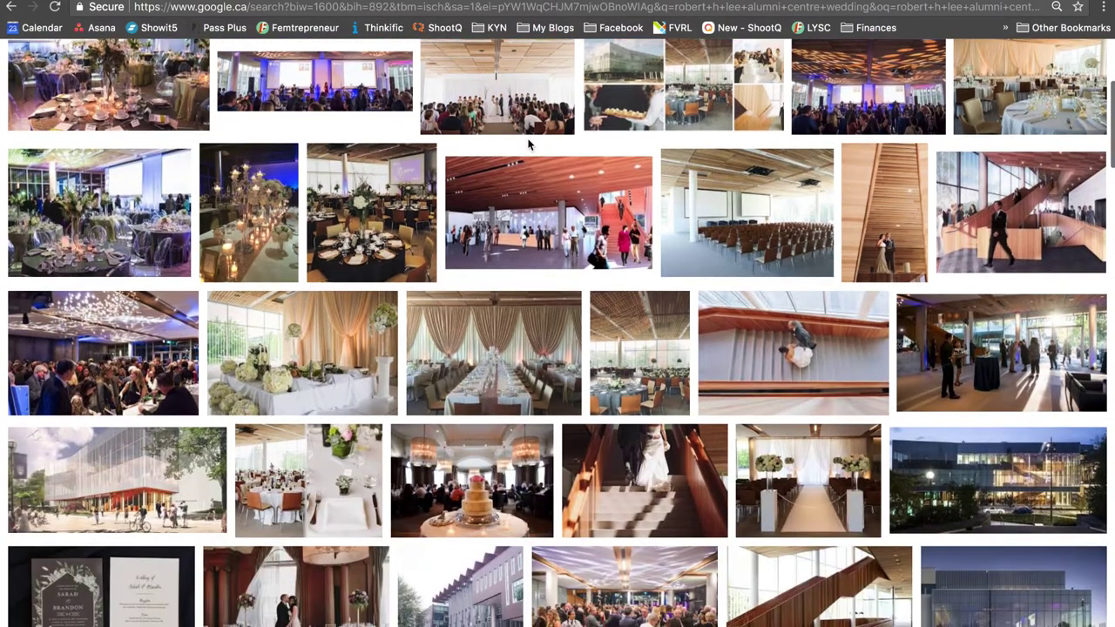
scroll(529, 146, down, 3)
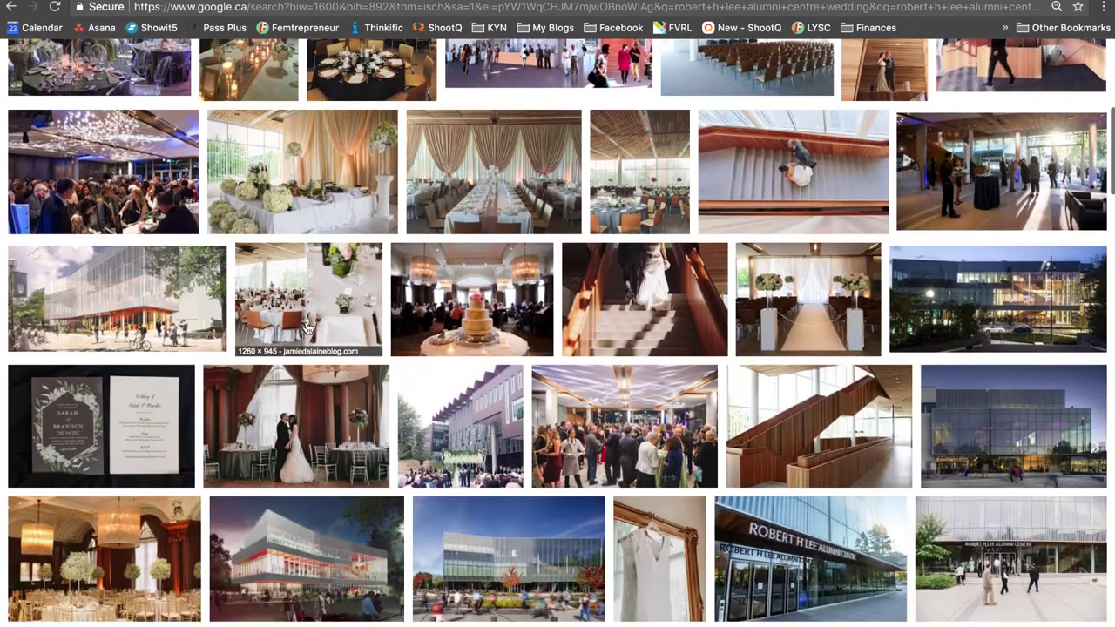
scroll(315, 315, down, 1)
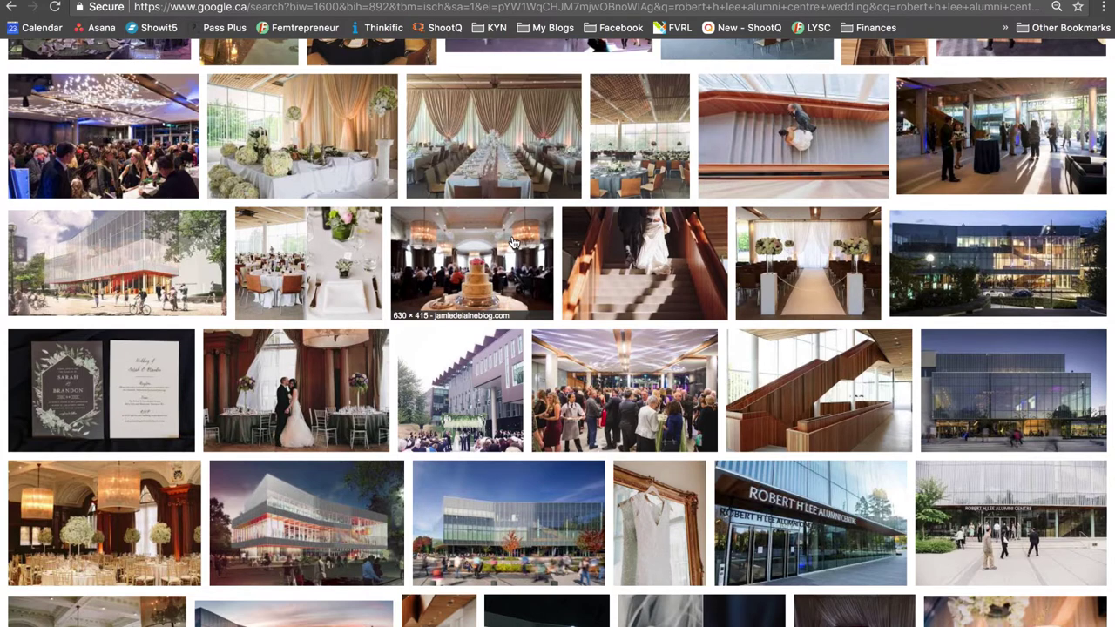
scroll(131, 167, down, 5)
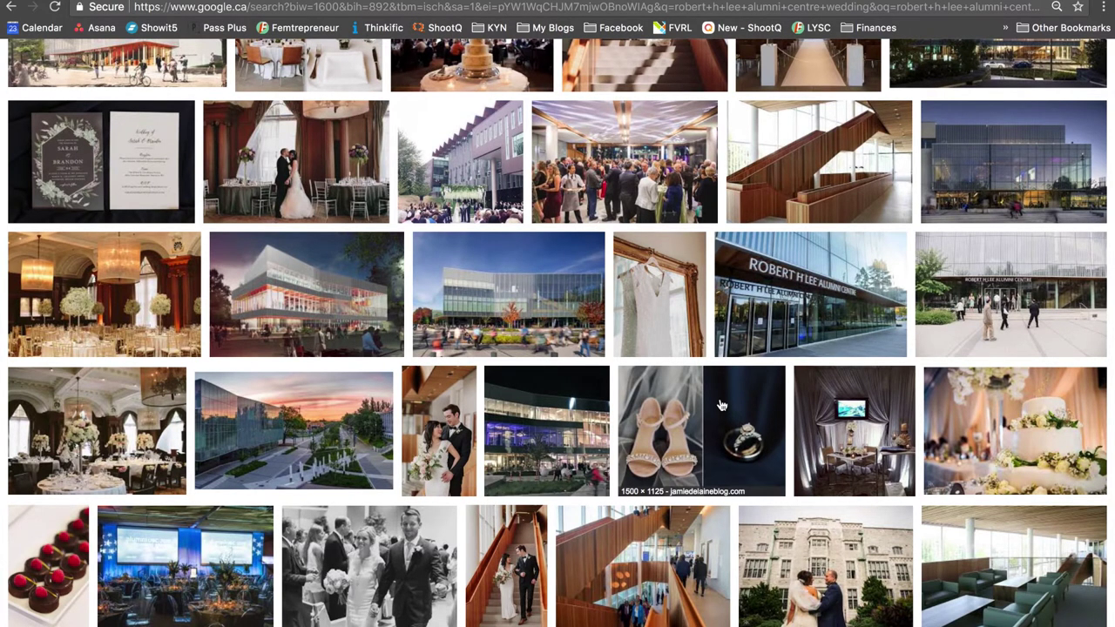
scroll(721, 405, down, 3)
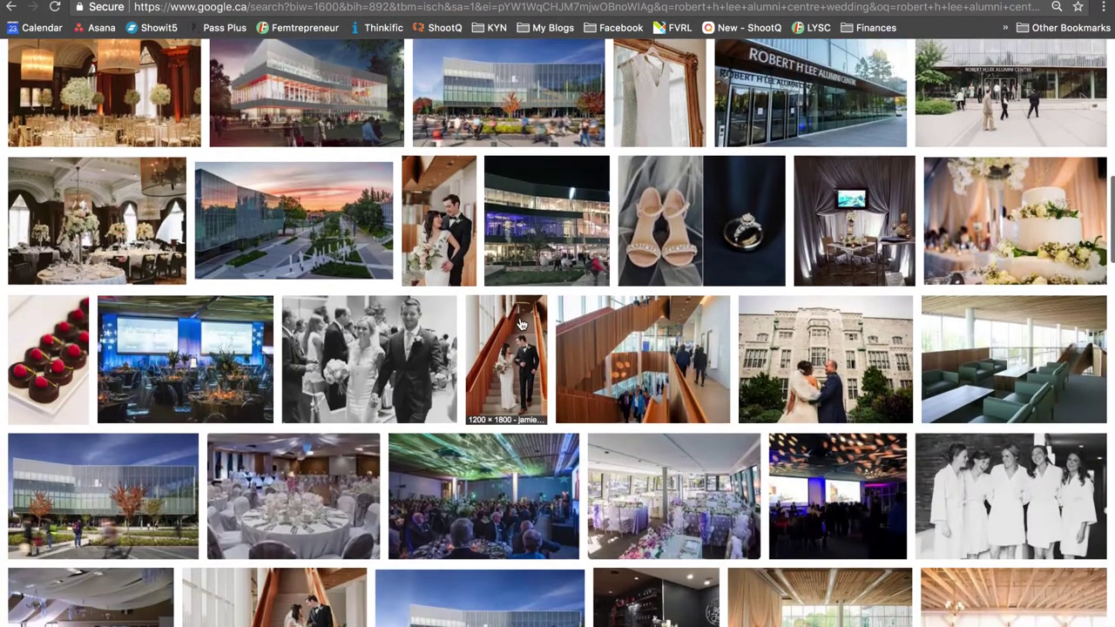
scroll(520, 324, down, 3)
scroll(520, 325, down, 1)
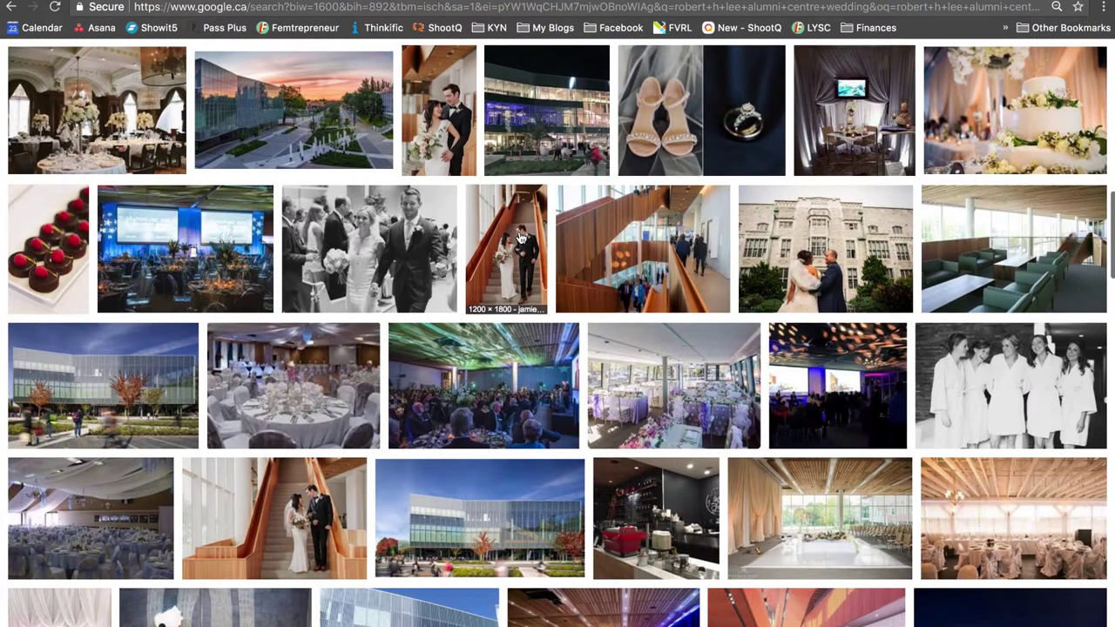
scroll(323, 483, down, 2)
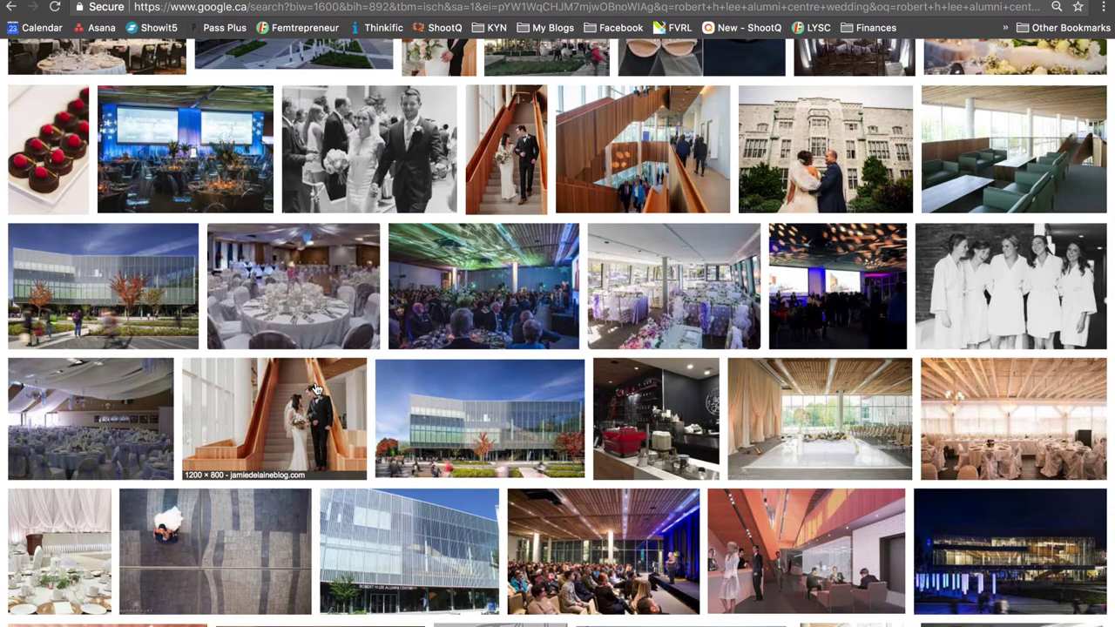
click(316, 390)
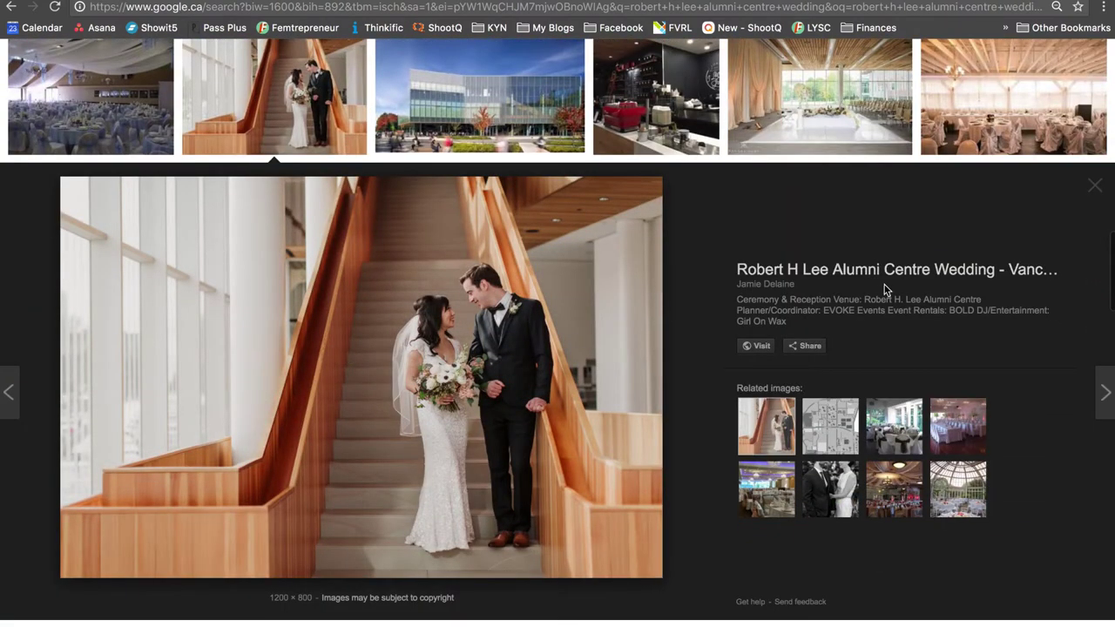
click(842, 274)
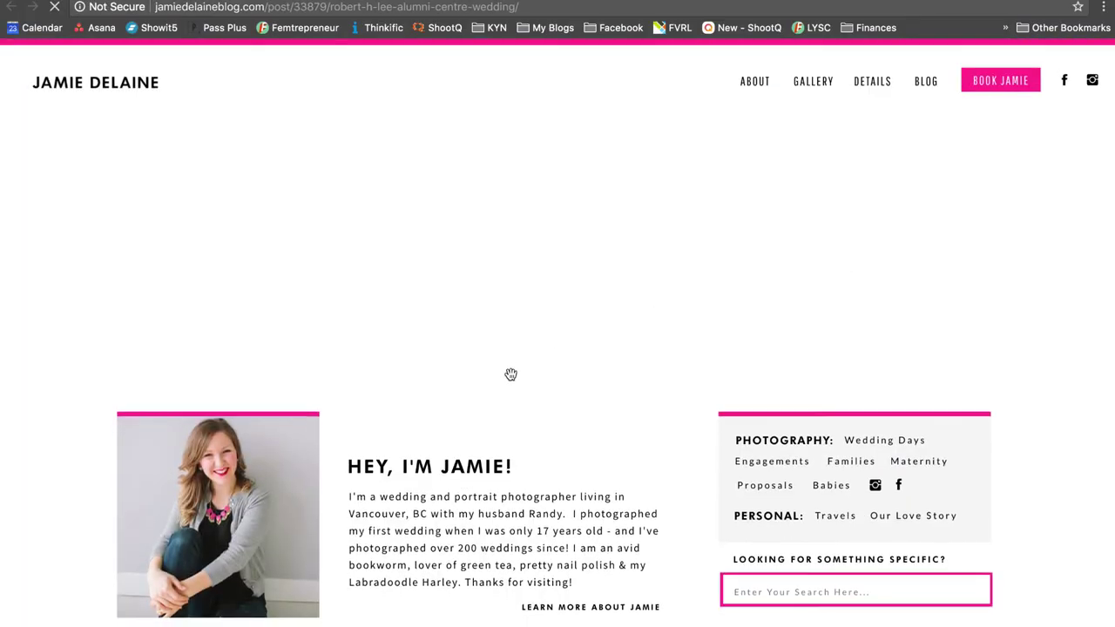
Read through the Jamie Delaine blog post's story text and vendor list
scroll(510, 375, down, 12)
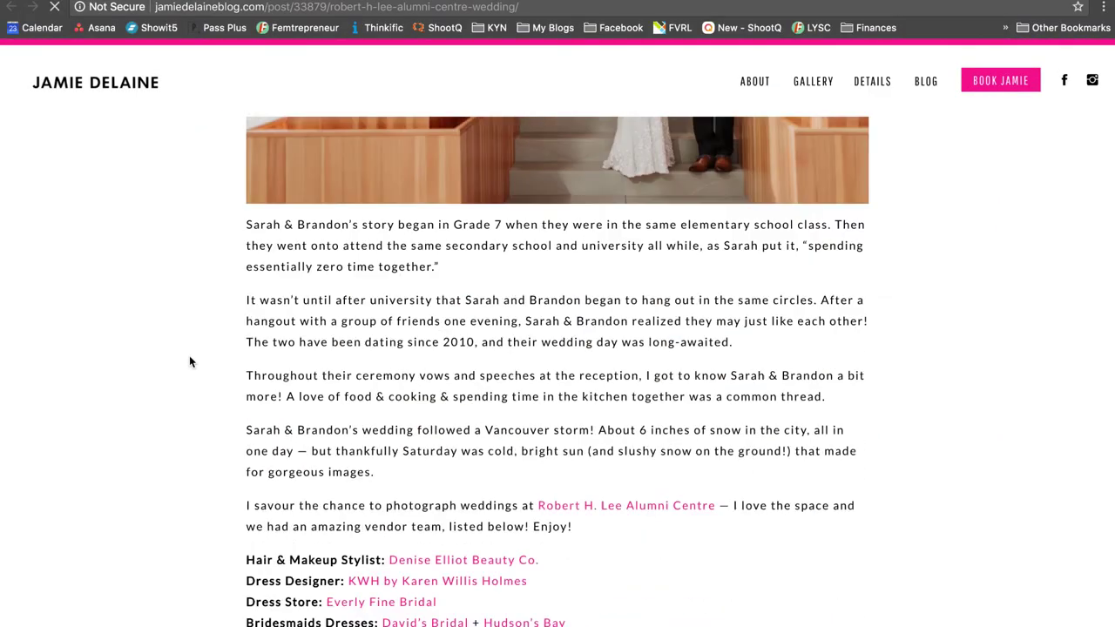
scroll(189, 355, down, 4)
scroll(189, 355, up, 9)
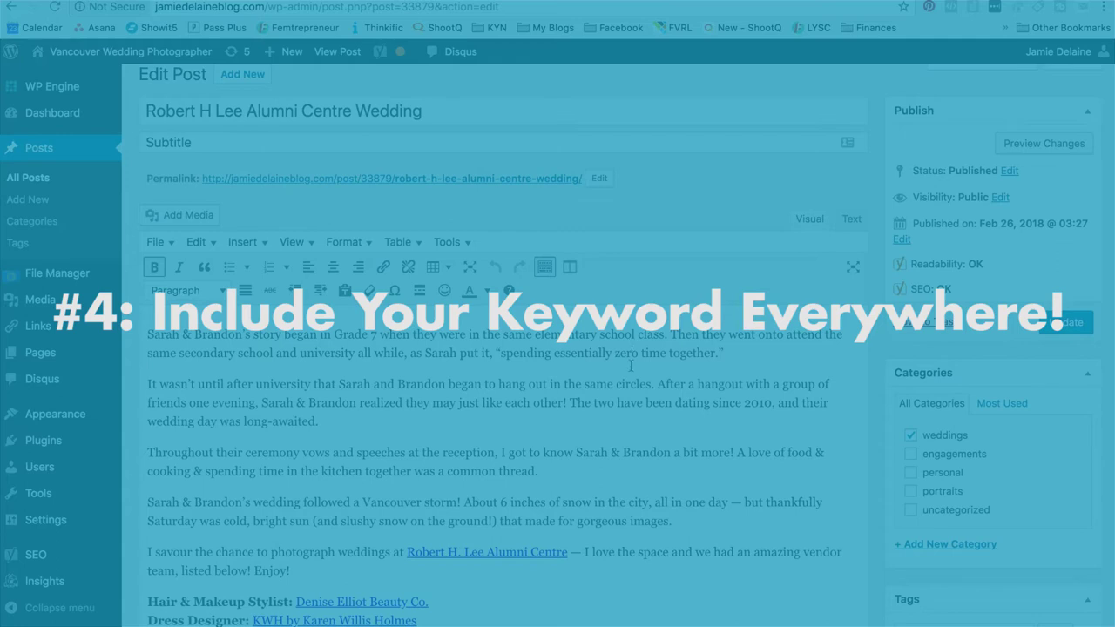
scroll(614, 431, down, 1)
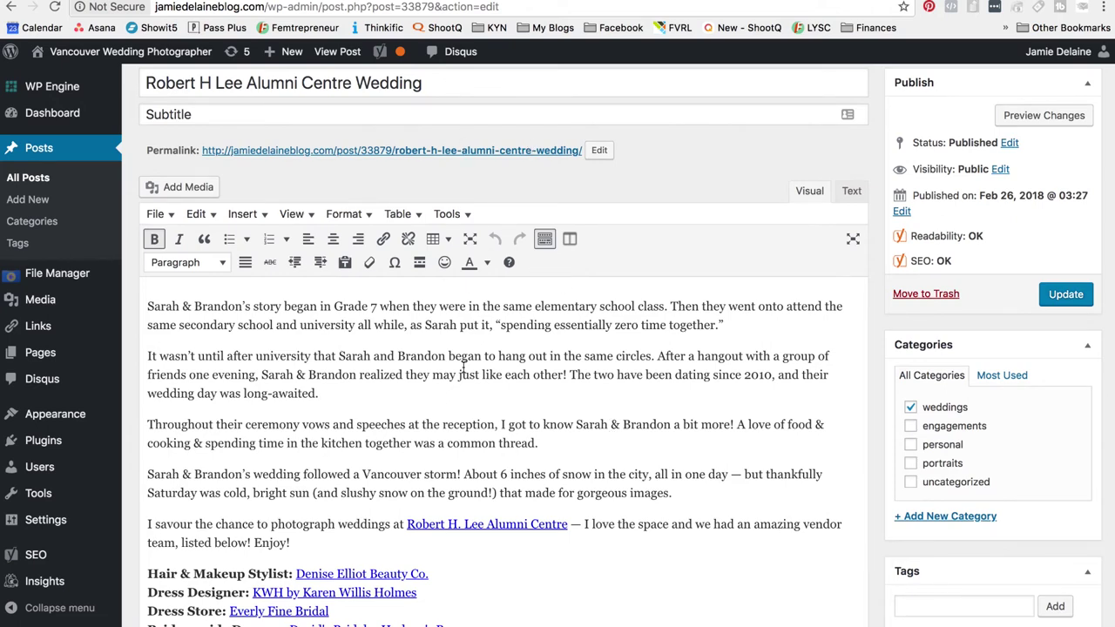
scroll(463, 367, down, 3)
scroll(407, 436, down, 3)
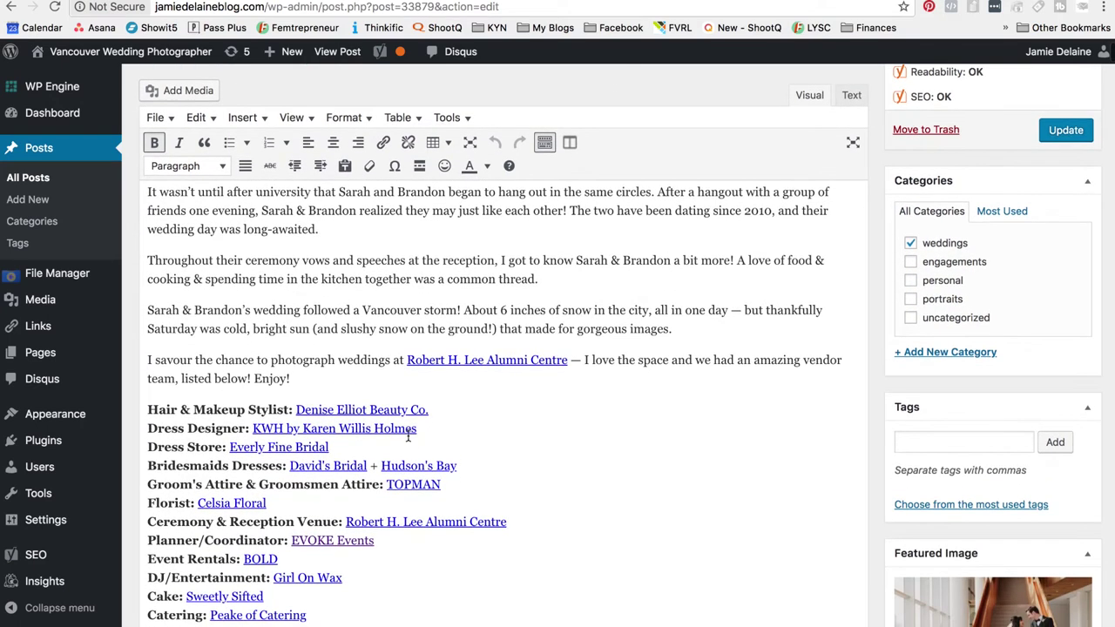
scroll(409, 364, down, 2)
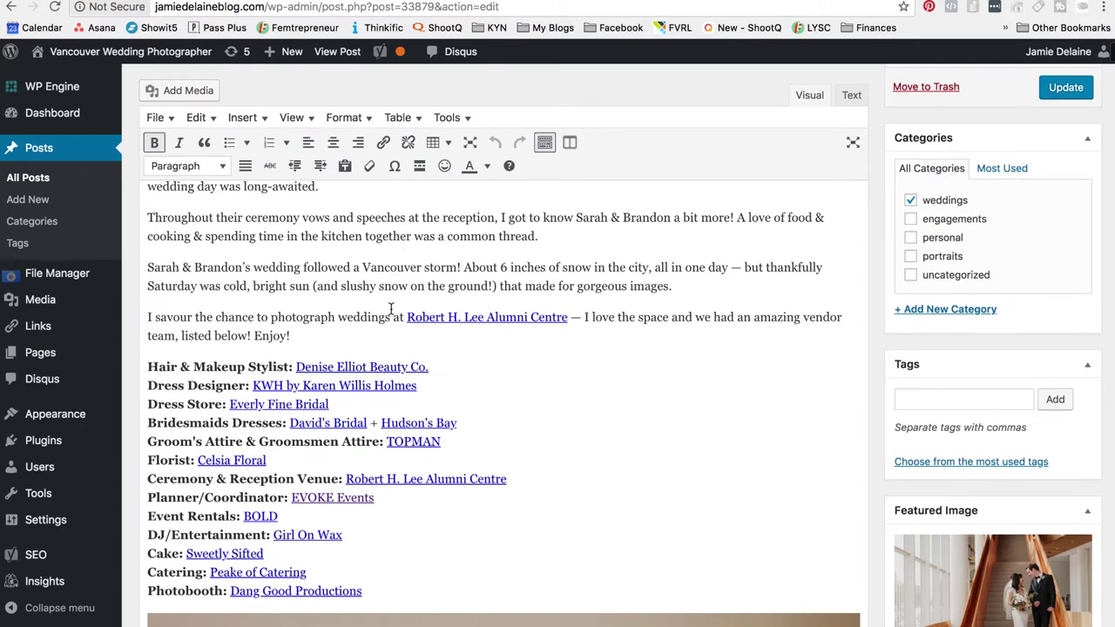
click(492, 318)
click(542, 268)
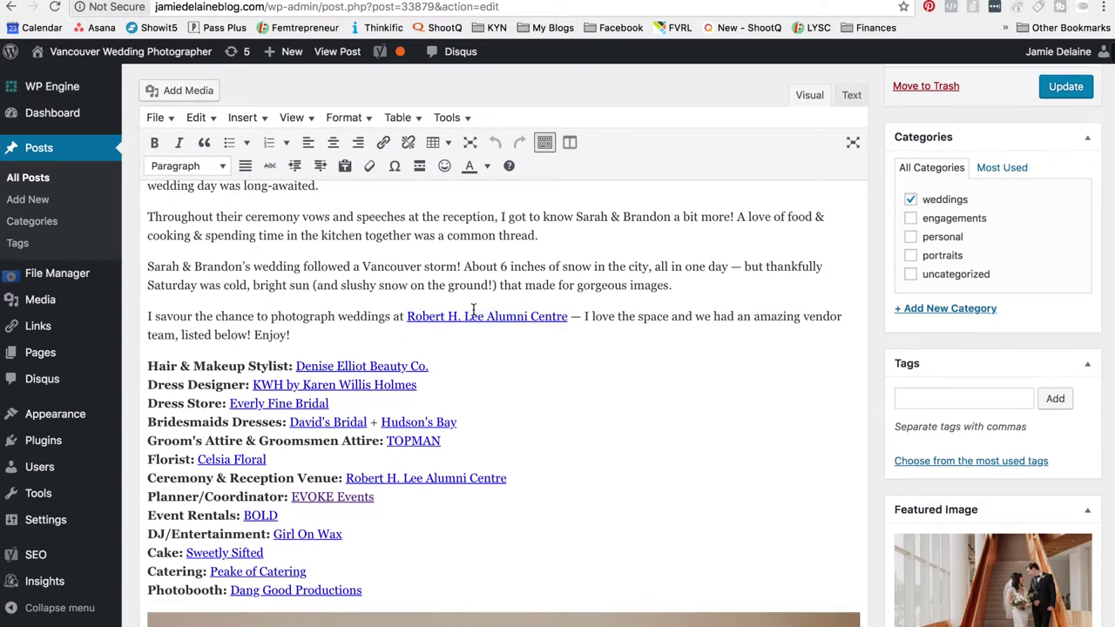
scroll(250, 370, down, 3)
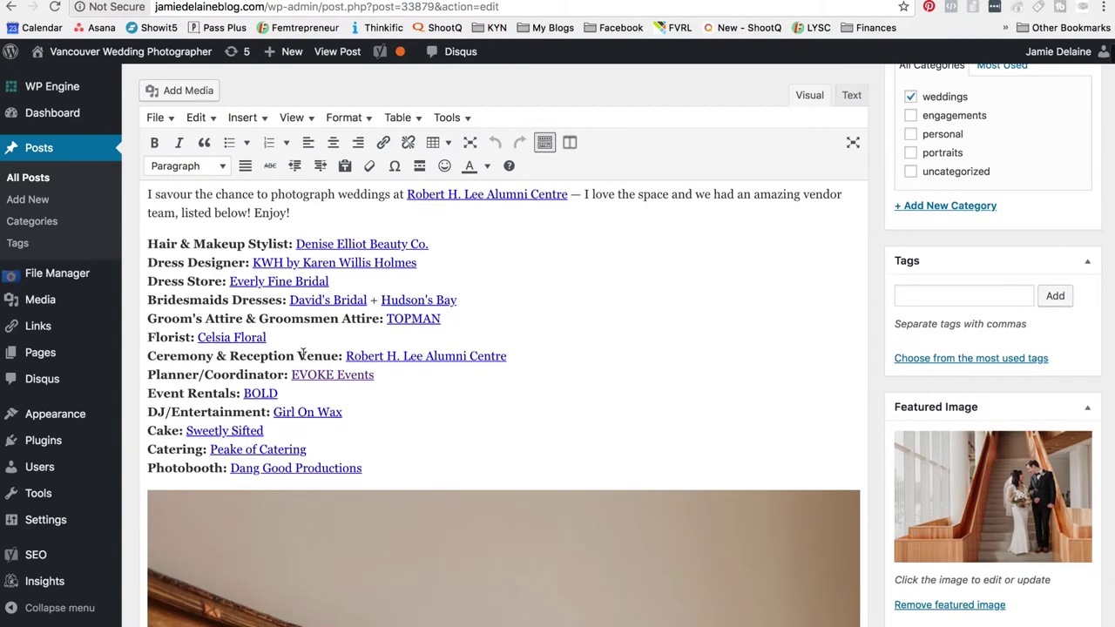
drag(340, 352, 517, 351)
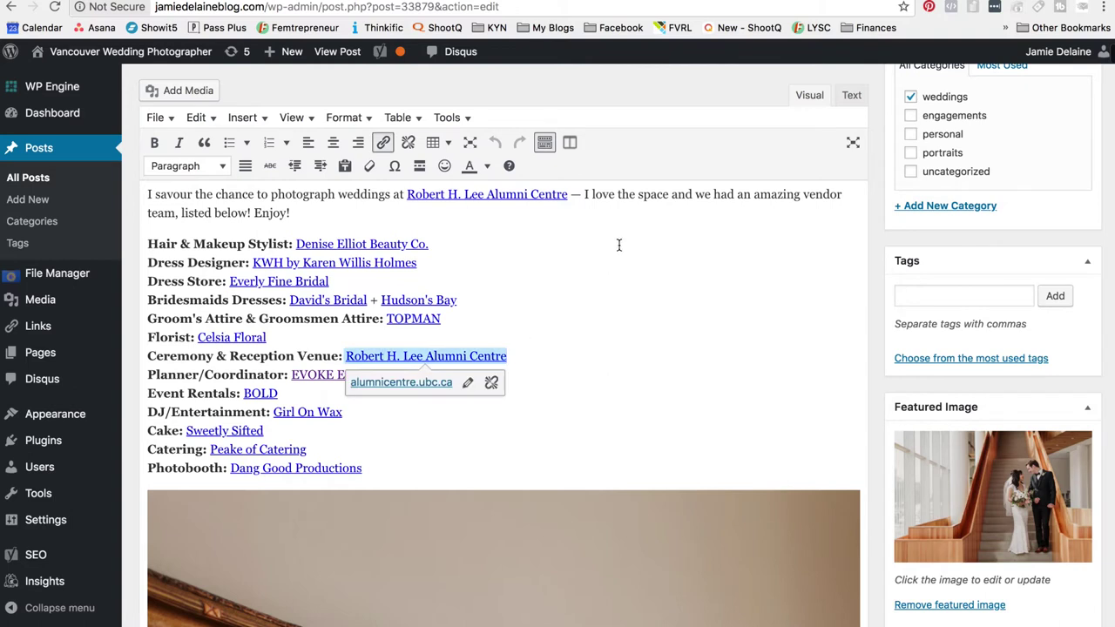
scroll(619, 240, up, 1)
click(628, 217)
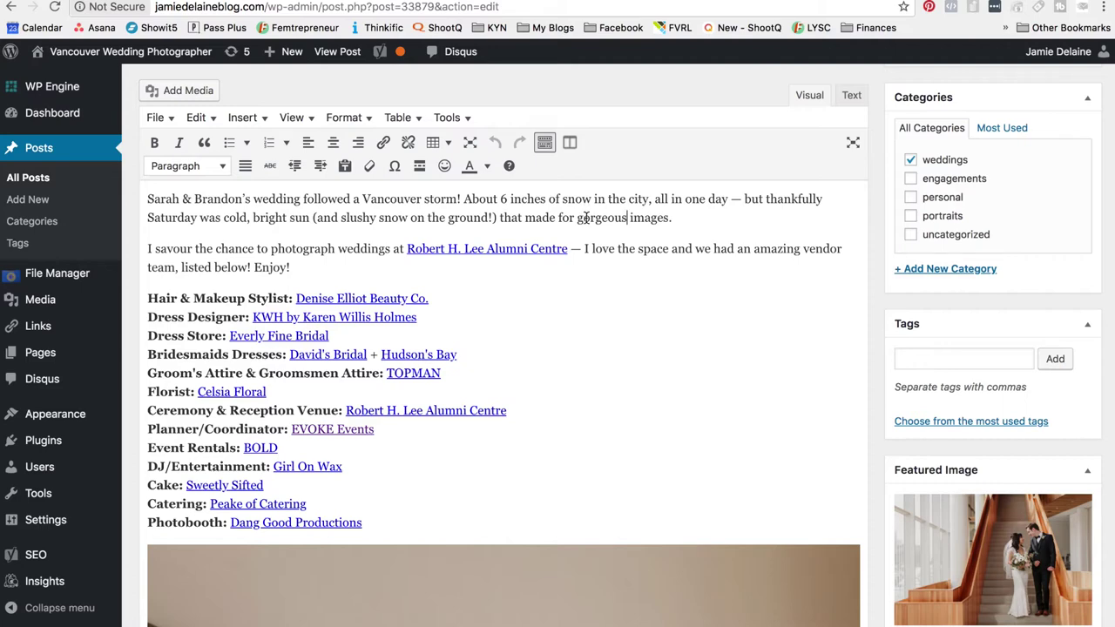
scroll(670, 212, down, 1)
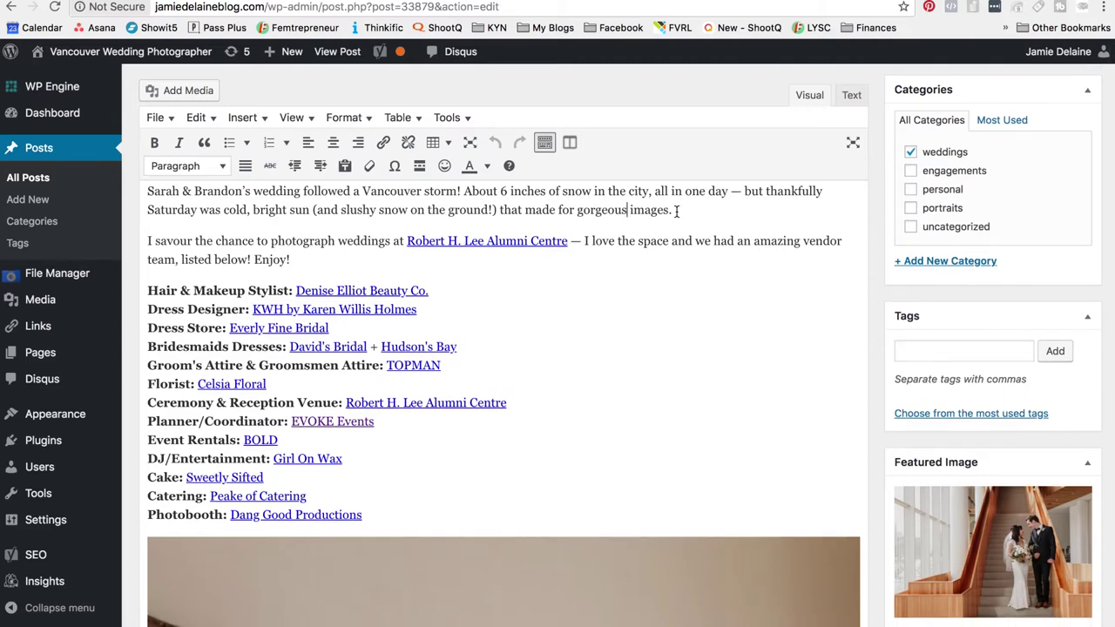
scroll(675, 211, down, 3)
scroll(717, 241, up, 1)
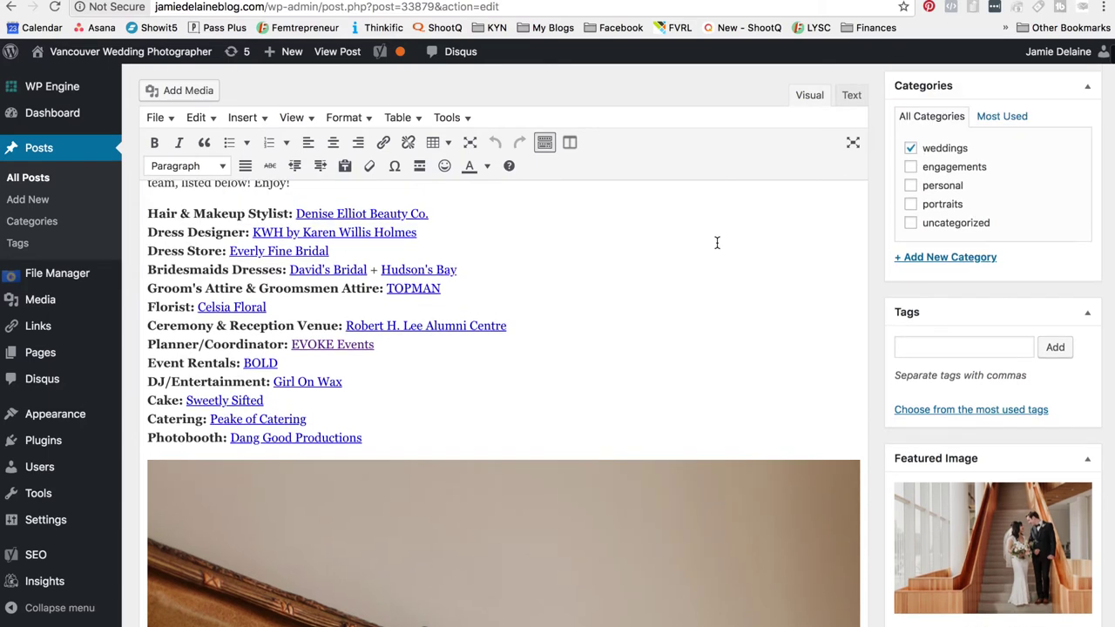
drag(521, 322, 345, 325)
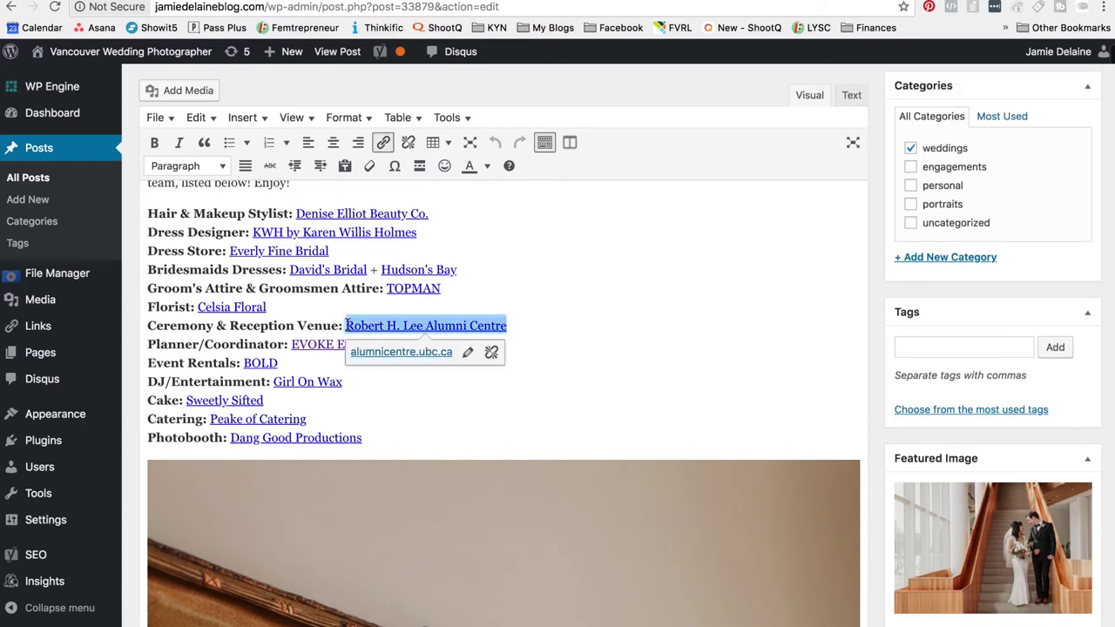
click(588, 308)
scroll(591, 306, down, 2)
click(596, 305)
scroll(597, 306, down, 5)
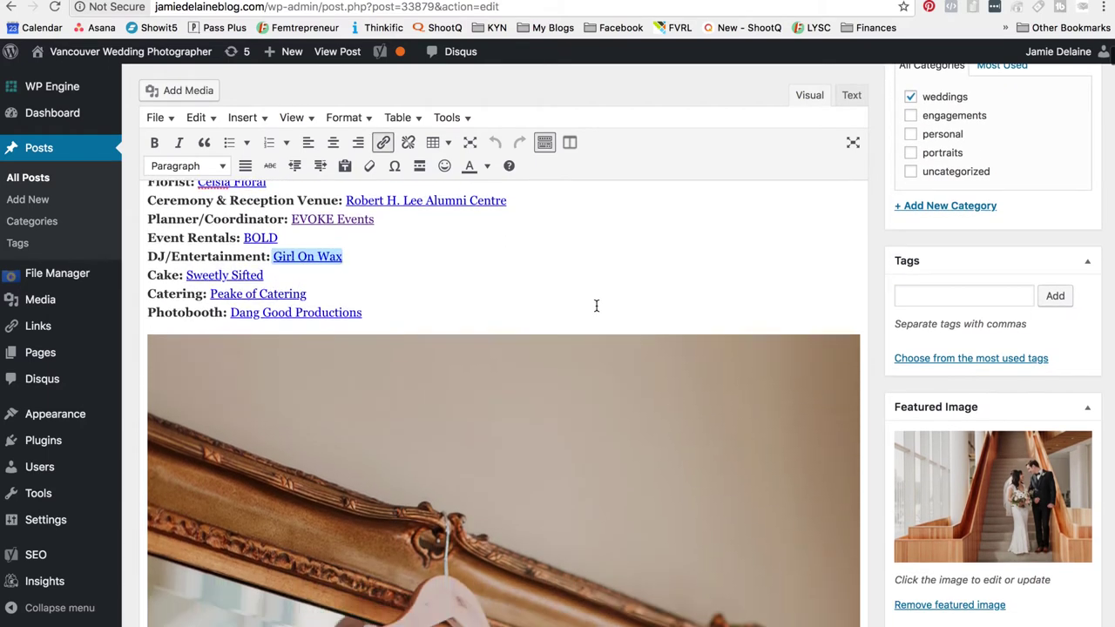
scroll(595, 306, down, 8)
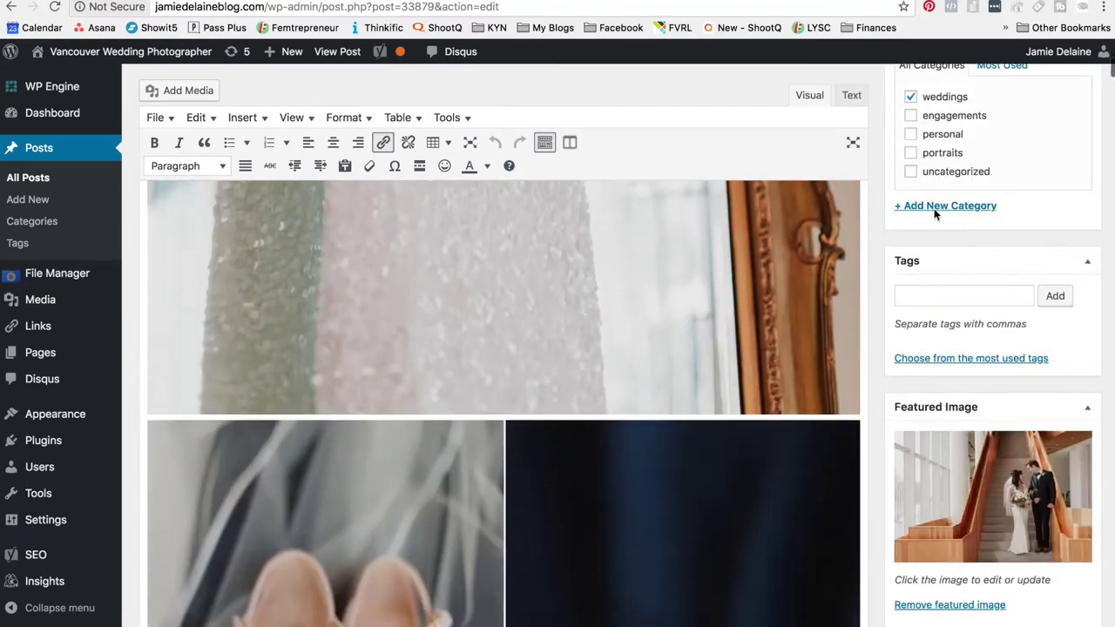
drag(1111, 80, 1104, 331)
scroll(720, 488, up, 5)
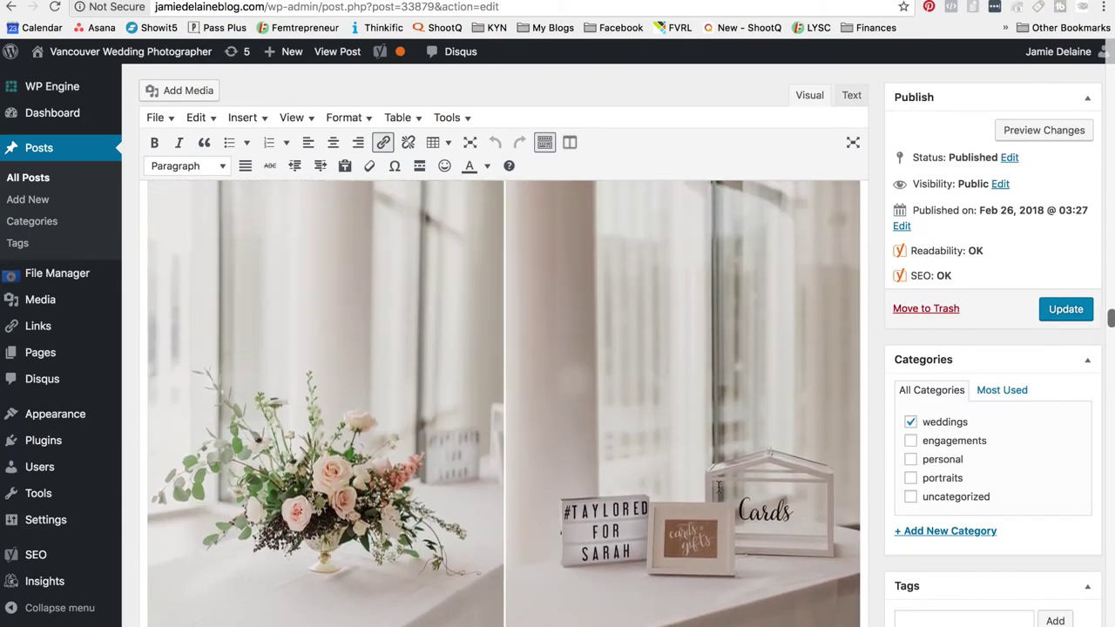
Locate and select the ceremony aisle photo in the Visual editor
scroll(719, 487, down, 4)
click(746, 324)
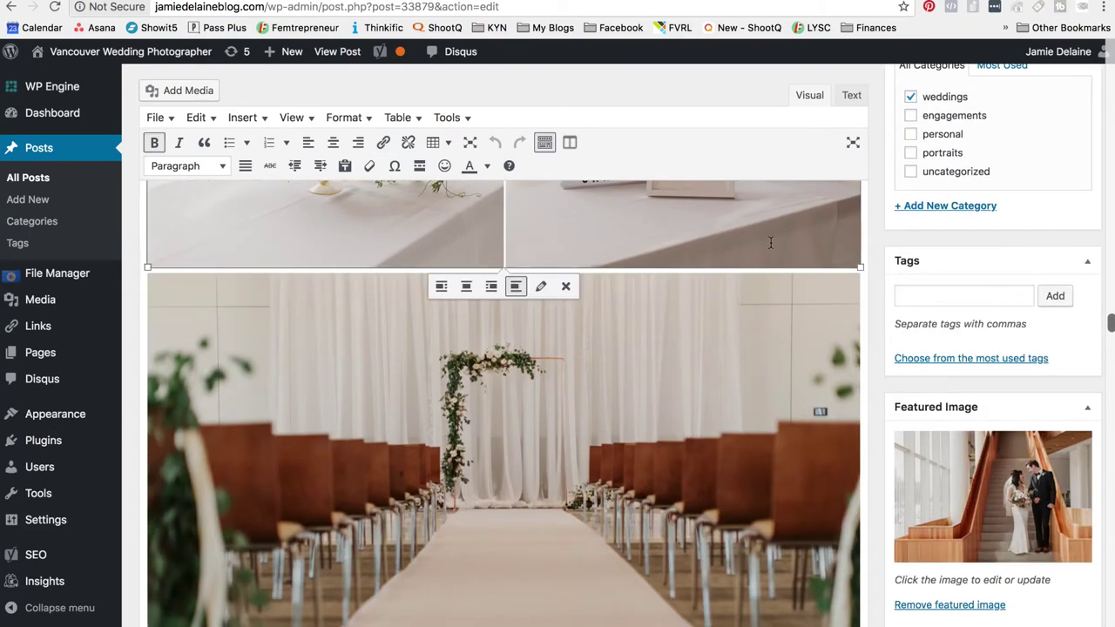
scroll(747, 323, up, 4)
scroll(746, 323, down, 6)
scroll(682, 370, up, 3)
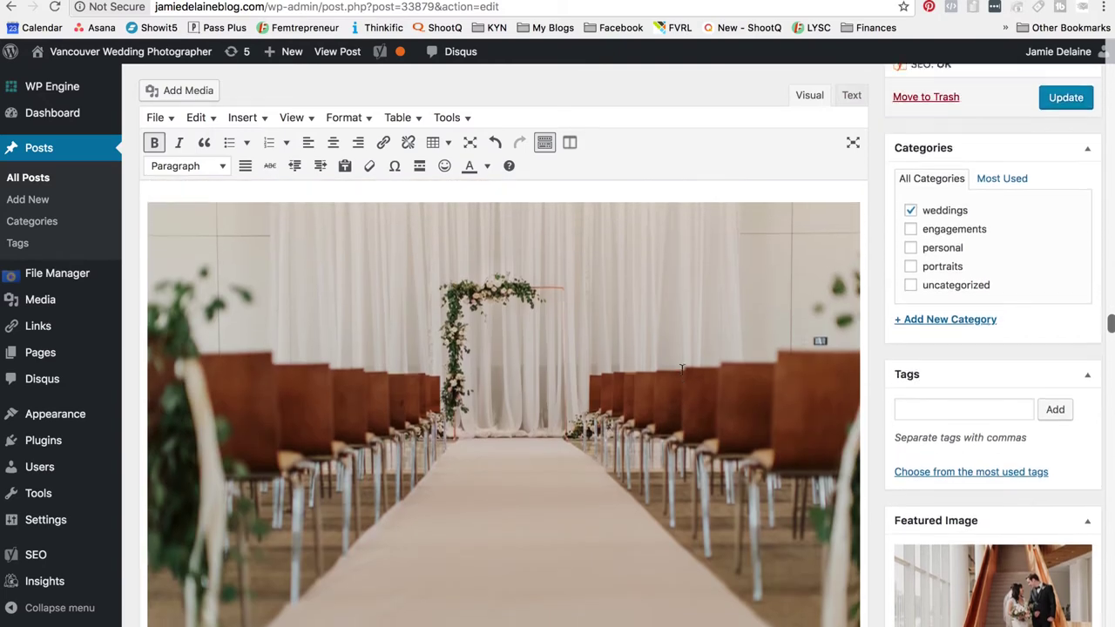
Add 'I love photographing in this beautiful space at the Robert H Lee Alumni Centre.' above the aisle photo
click(679, 228)
text(I love photographing in this beauiful)
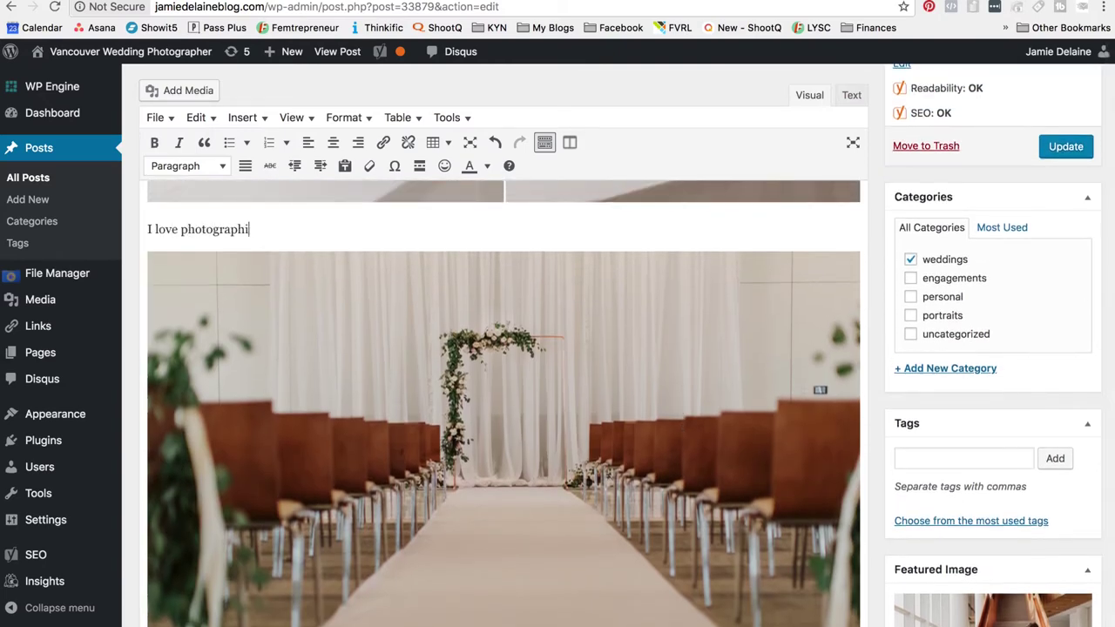
key(BackSpace)
key(BackSpace)
key(BackSpace)
key(BackSpace)
text(t)
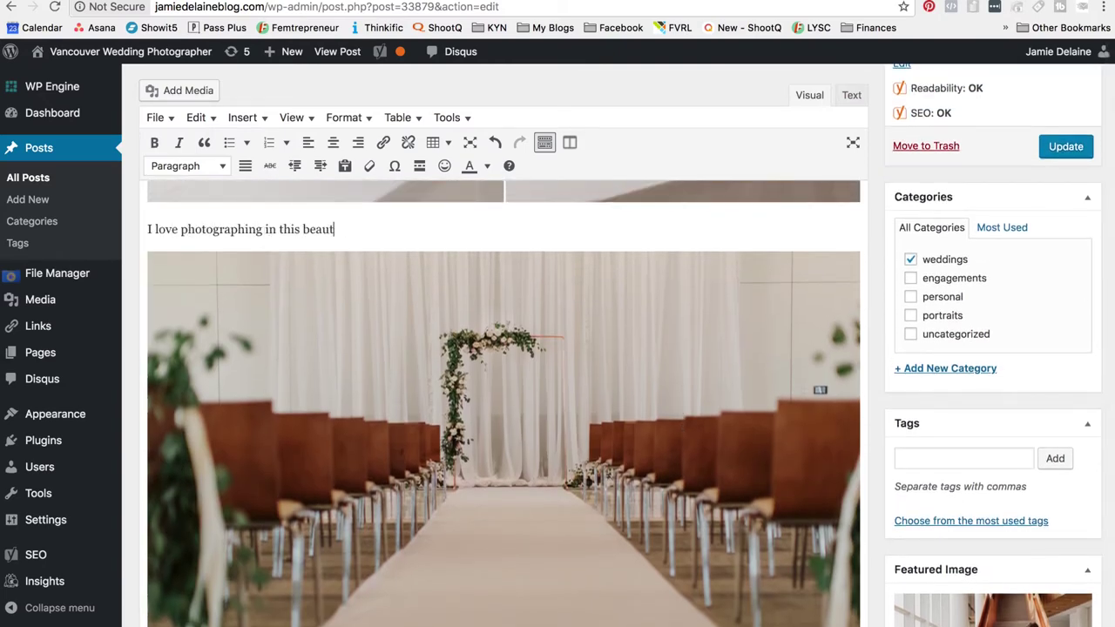
text(iful space at the Robert H Lee Alumnic)
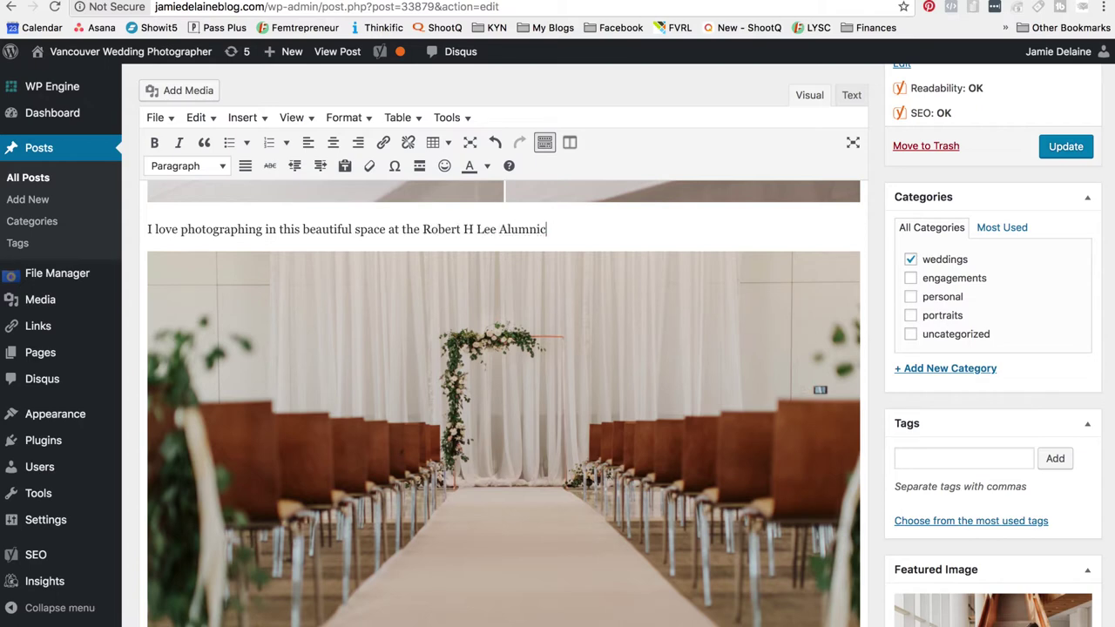
key(BackSpace)
text(Centre.)
scroll(445, 230, up, 1)
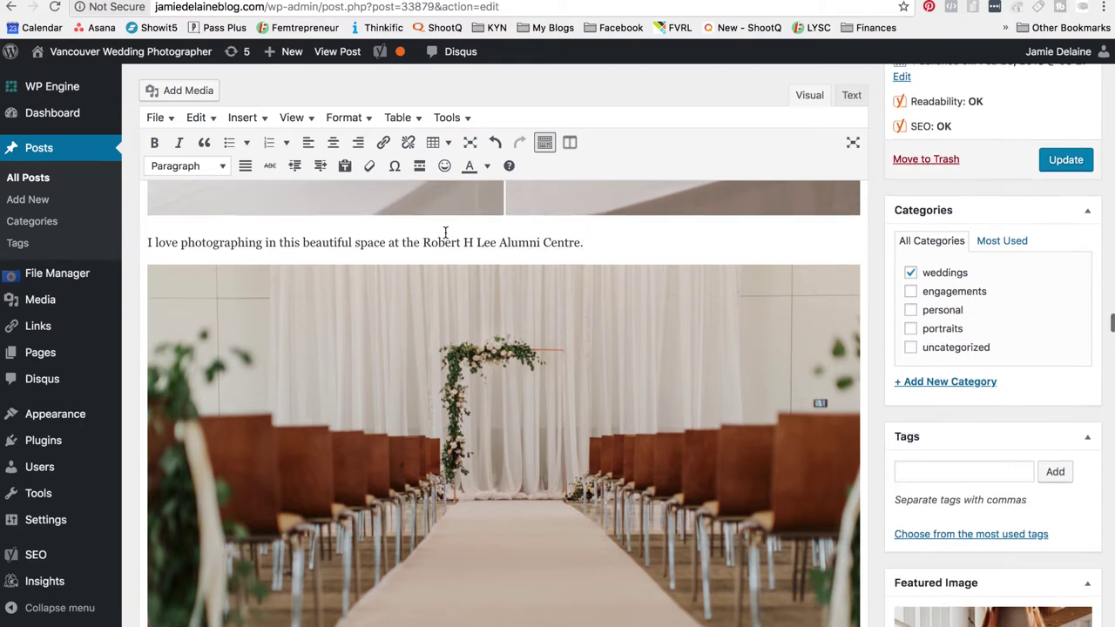
scroll(671, 274, up, 2)
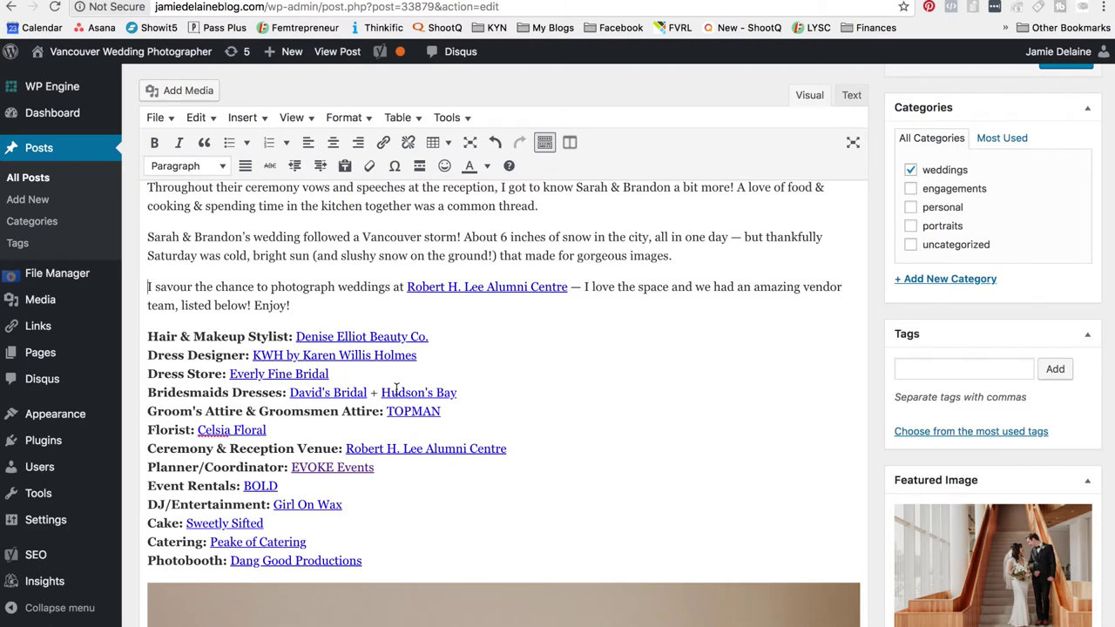
scroll(494, 299, up, 1)
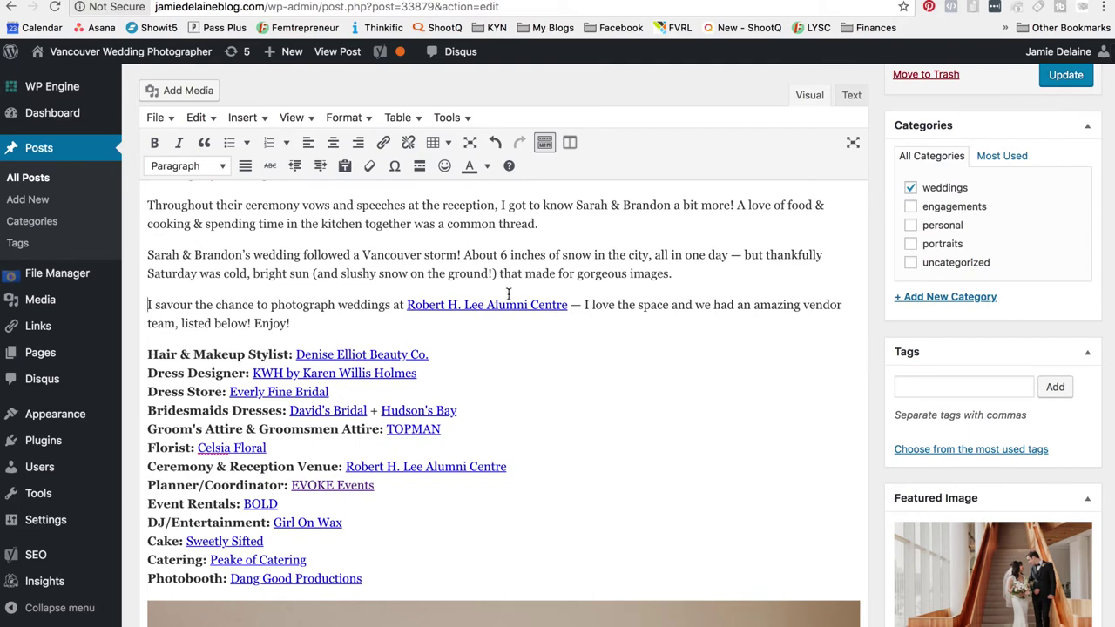
scroll(377, 328, up, 1)
scroll(374, 326, up, 2)
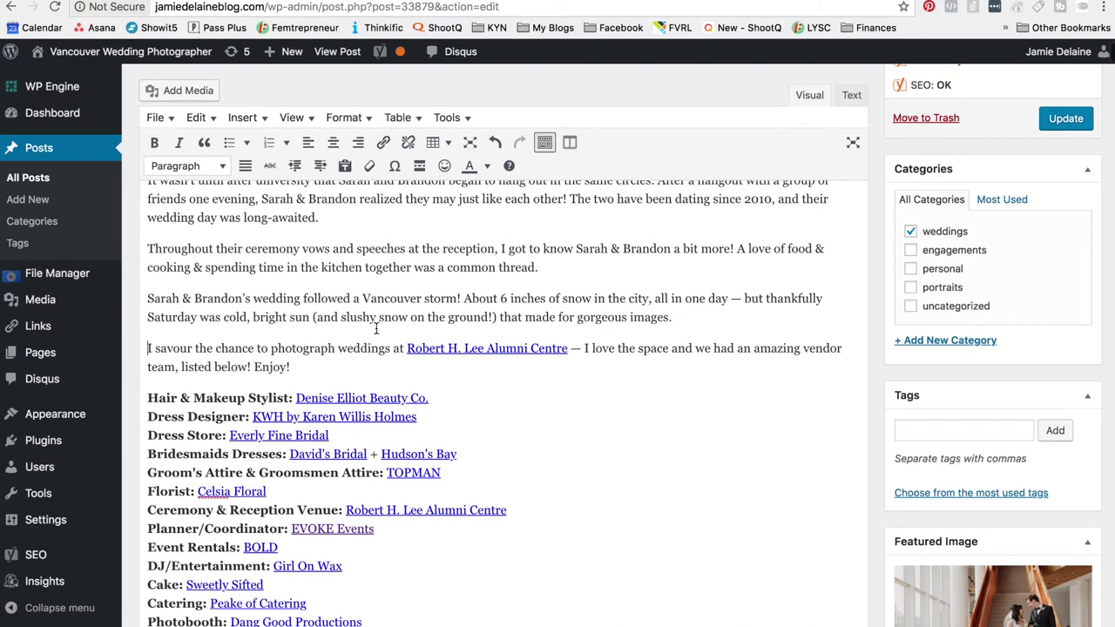
scroll(366, 322, down, 1)
Add a P.S. paragraph pointing to another UBC Alumni Centre wedding, with 'right here.' in bold
key(Return)
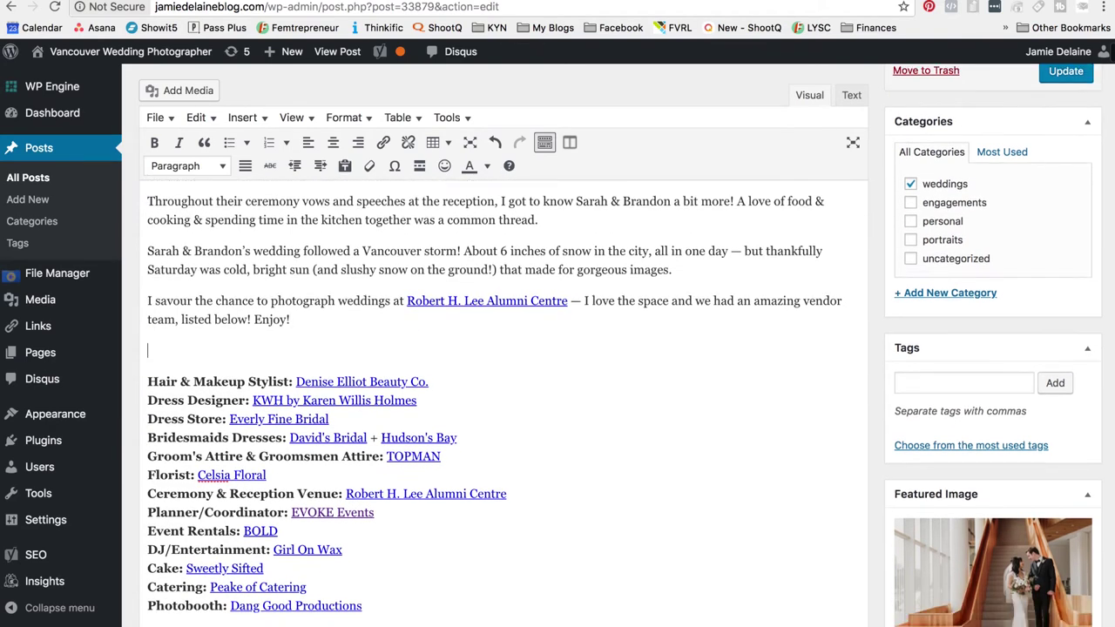
text(P.S. If you want to see another )
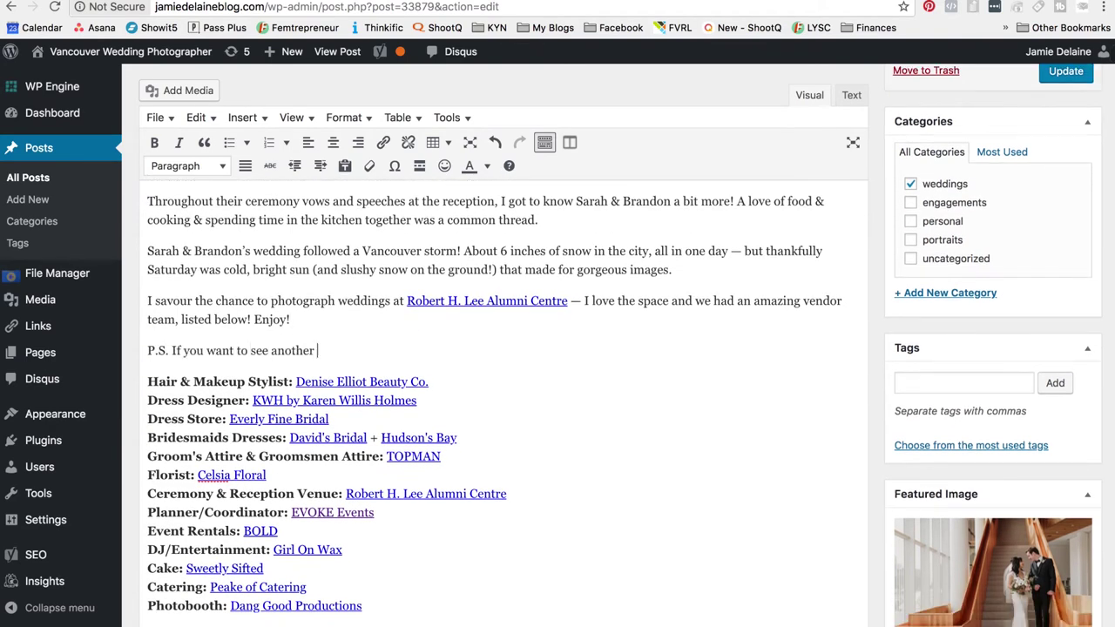
text(wedding photographed at the )
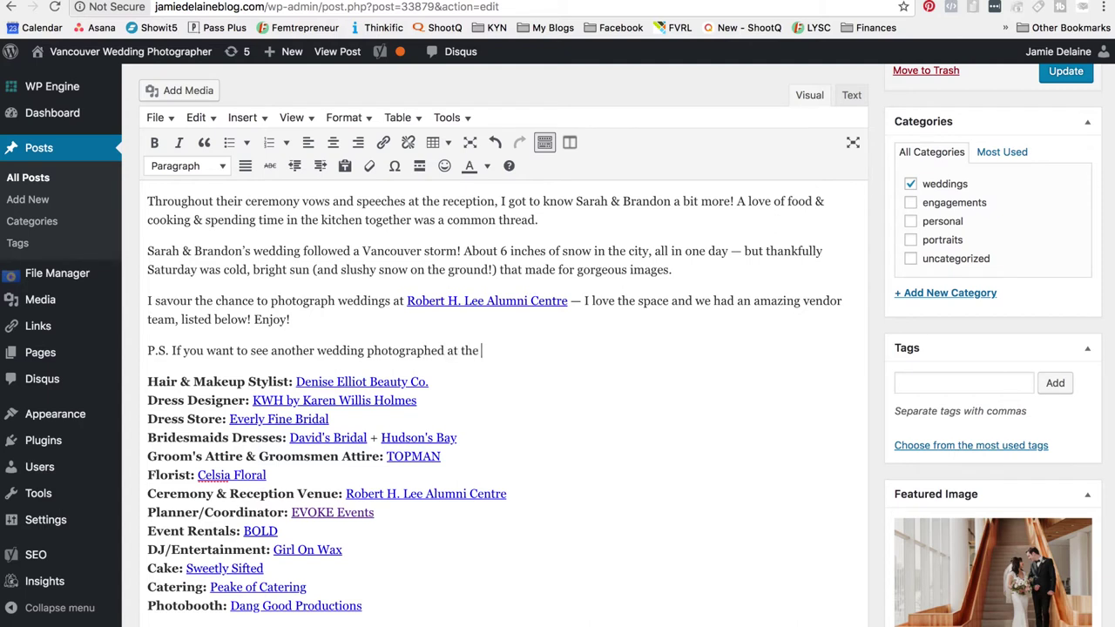
text(UBC Alumni Centre)
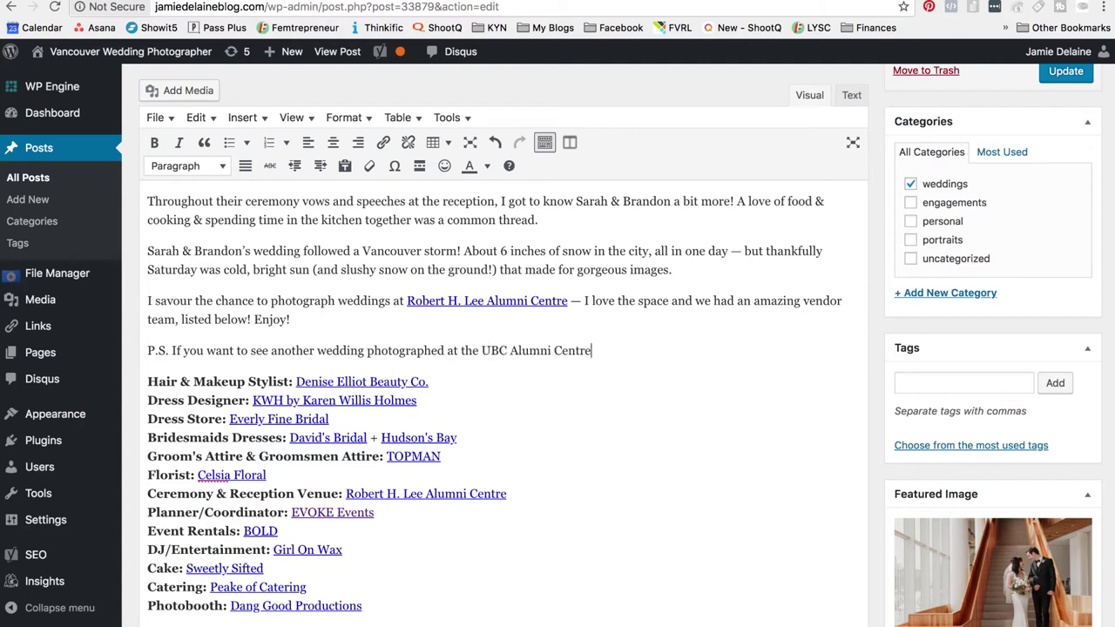
text(, you can visit Jamie and Jas)
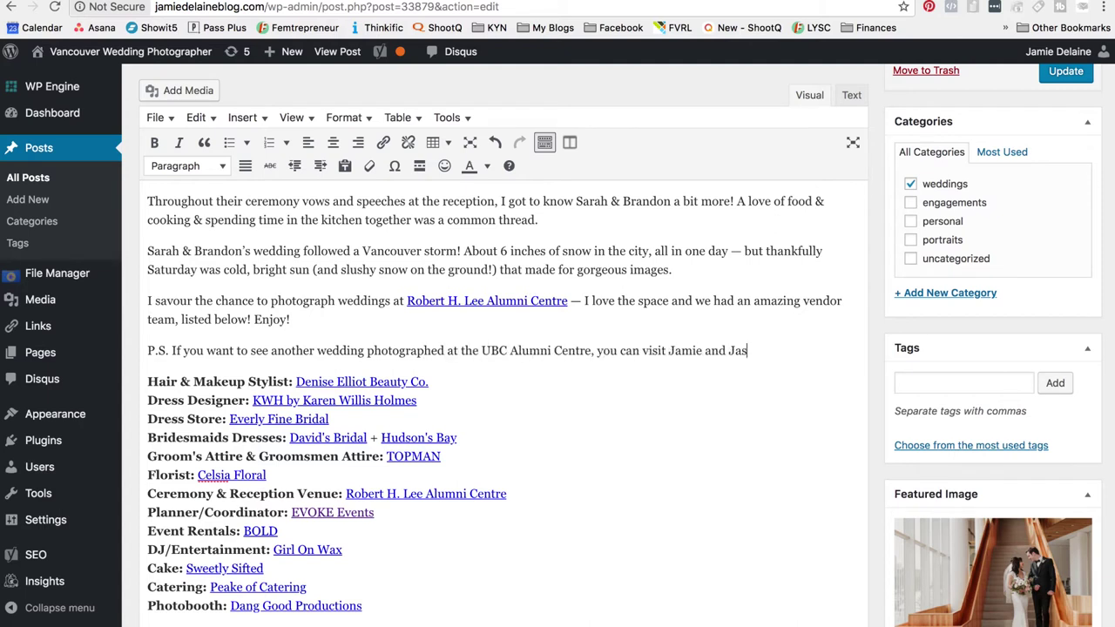
text(on's wedding blog post right here.)
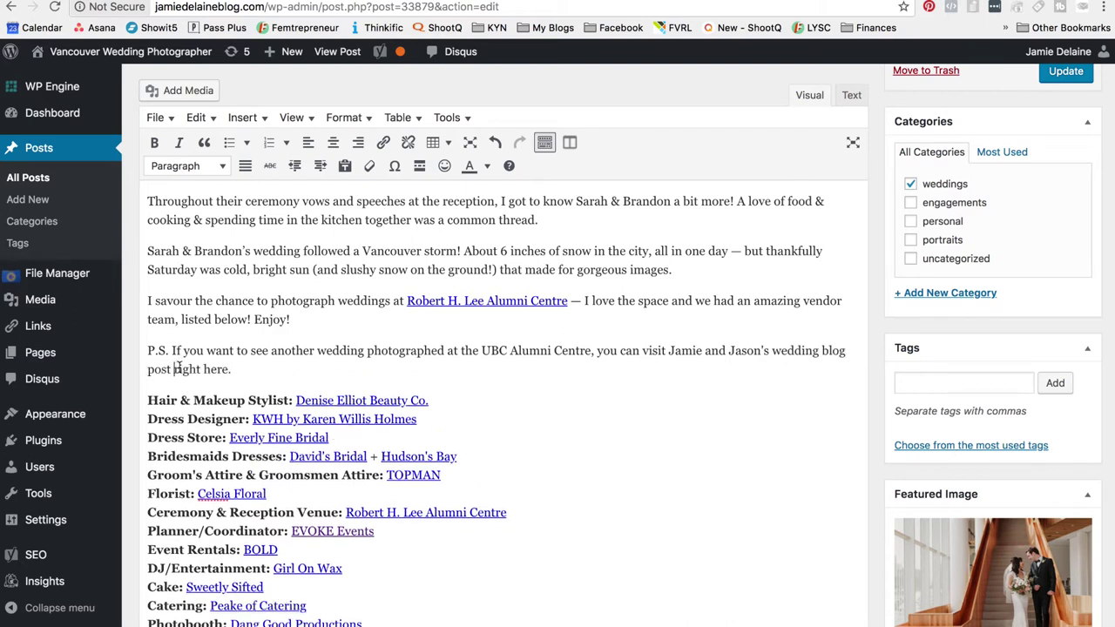
drag(174, 368, 237, 369)
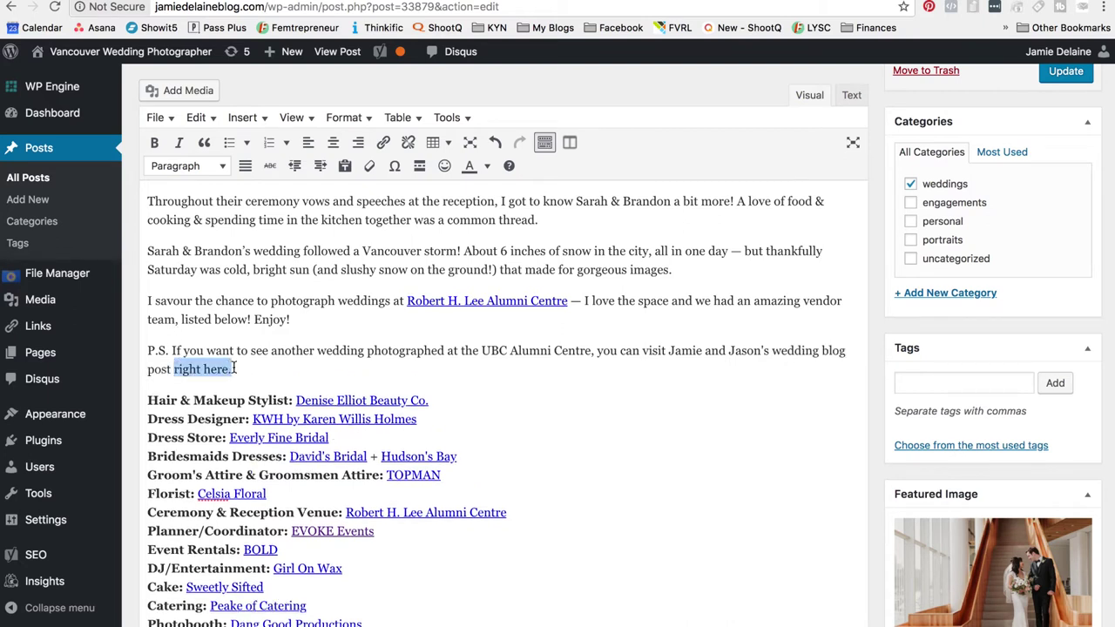
key(super+b)
click(252, 369)
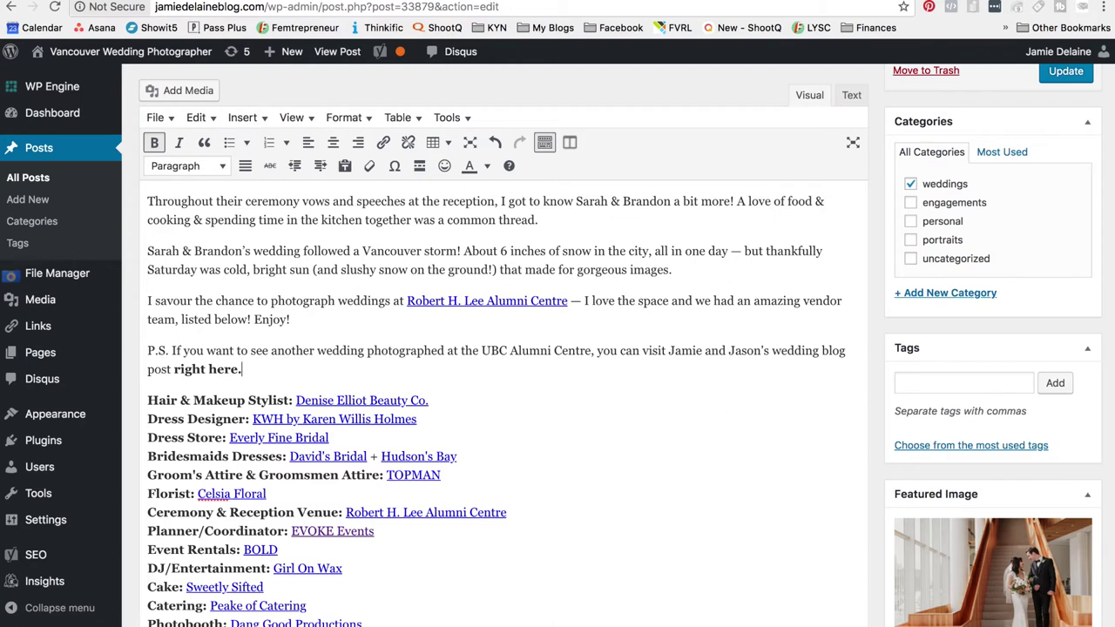
mouse_move(843, 620)
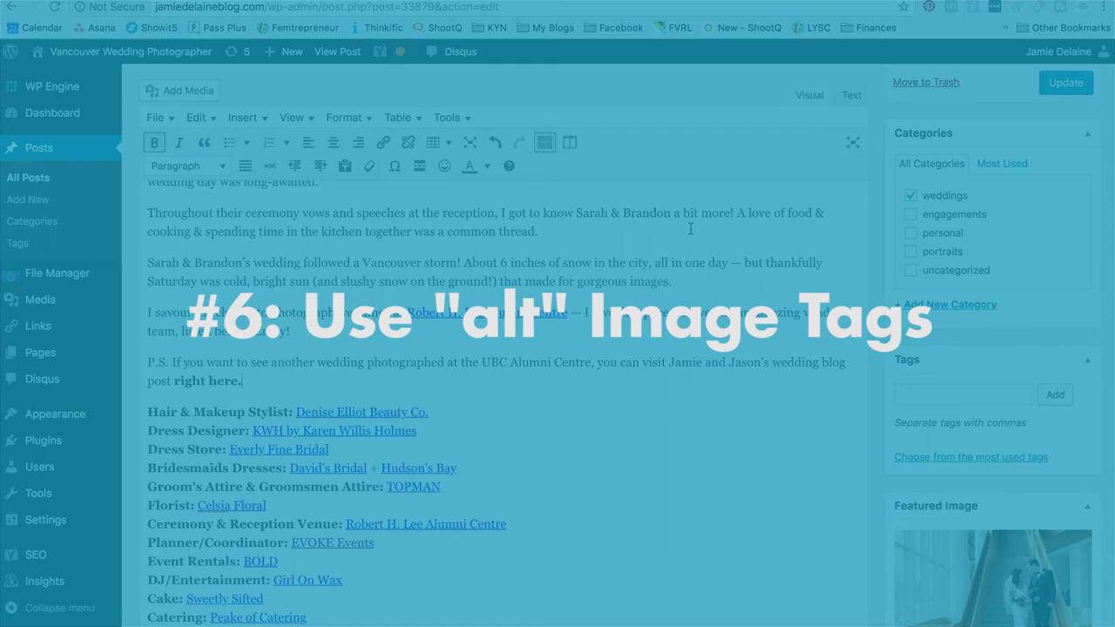
Select the wedding-dress-on-gilded-mirror photo below the vendor list and open its Image Details
scroll(689, 228, down, 3)
scroll(689, 229, down, 10)
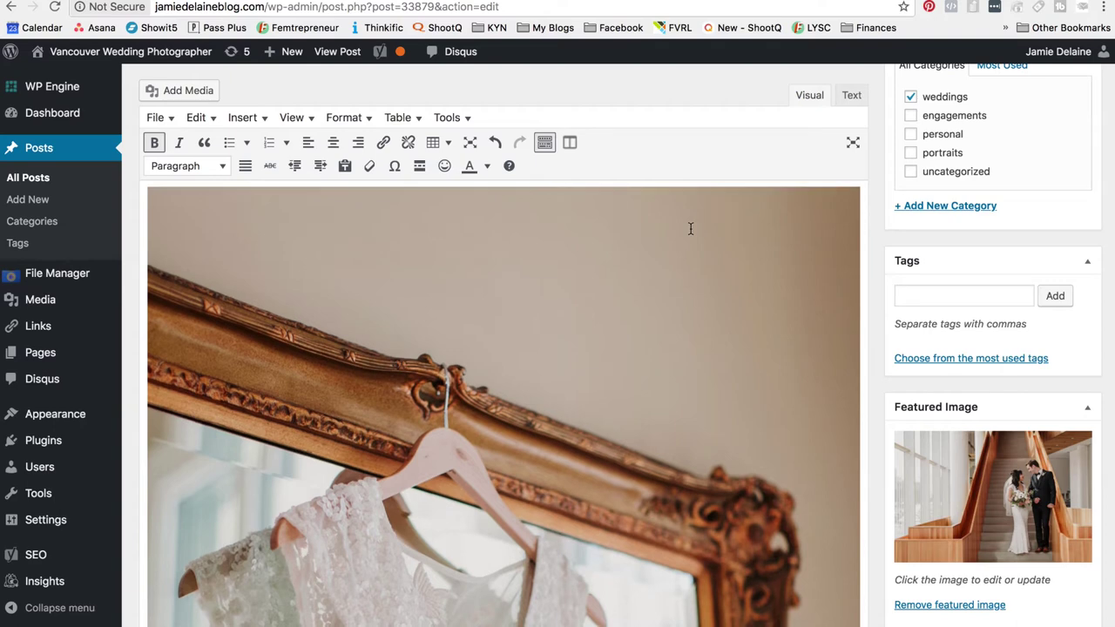
scroll(690, 229, down, 2)
scroll(654, 317, up, 3)
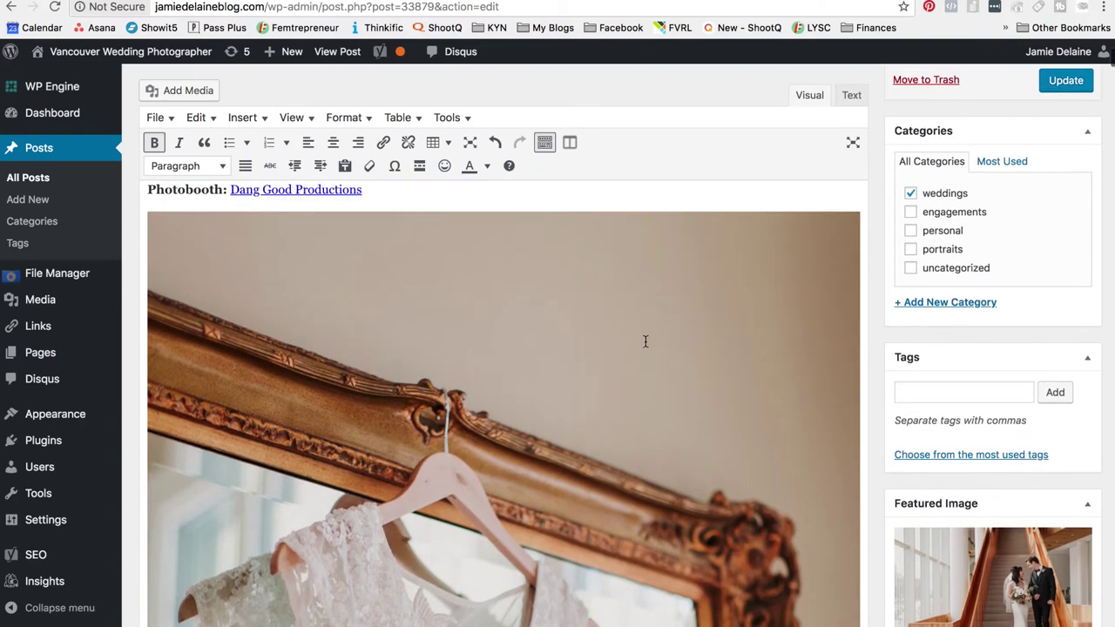
click(645, 341)
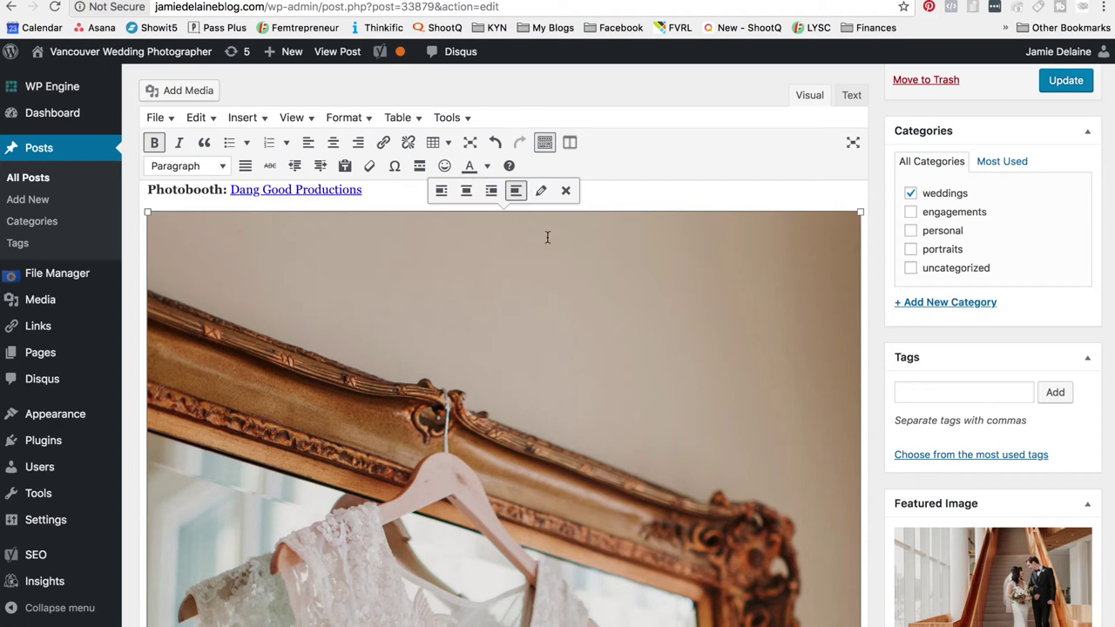
click(541, 193)
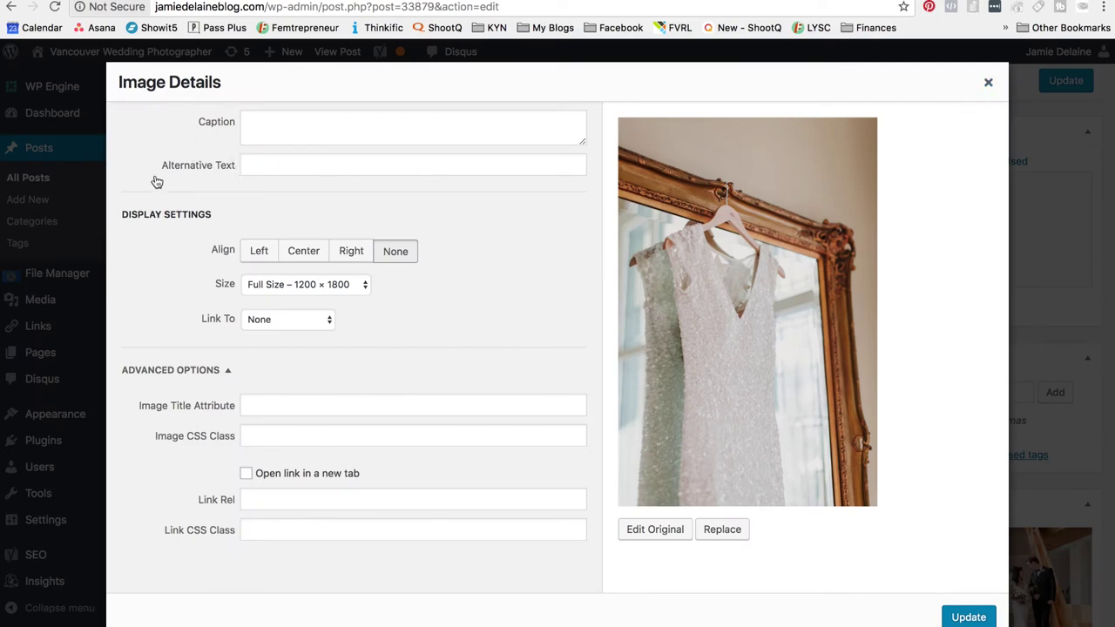
Enter 'Robert H Lee Alumni Centre Wedding Photos' as the wedding-dress photo's alternative text
click(267, 167)
text(Rob)
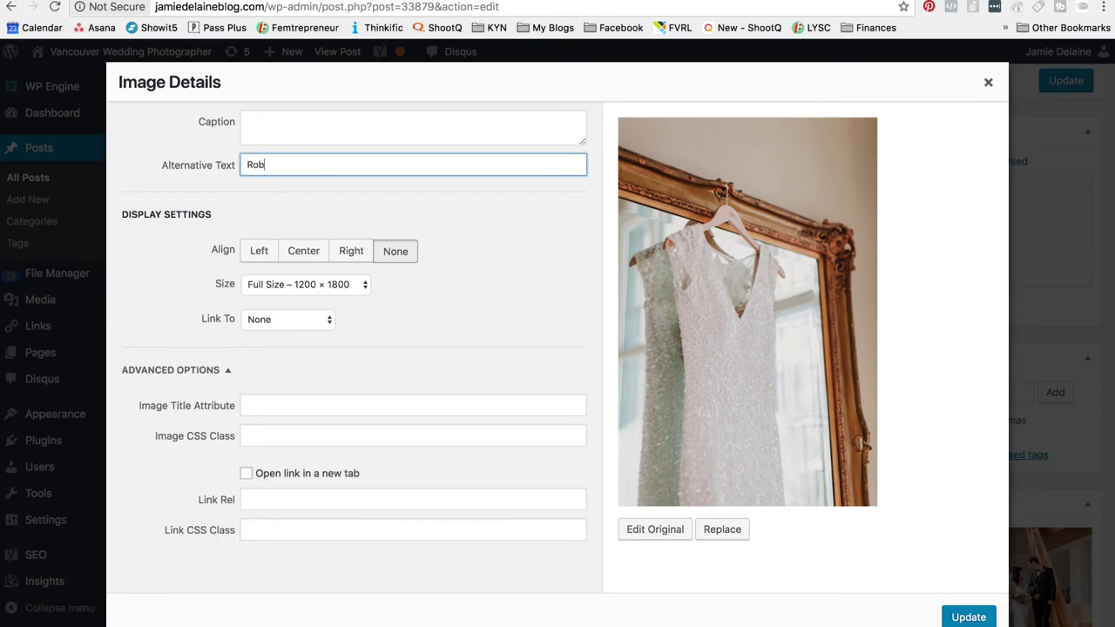
text(ert H Lee Alumni Centre Wedding Photos)
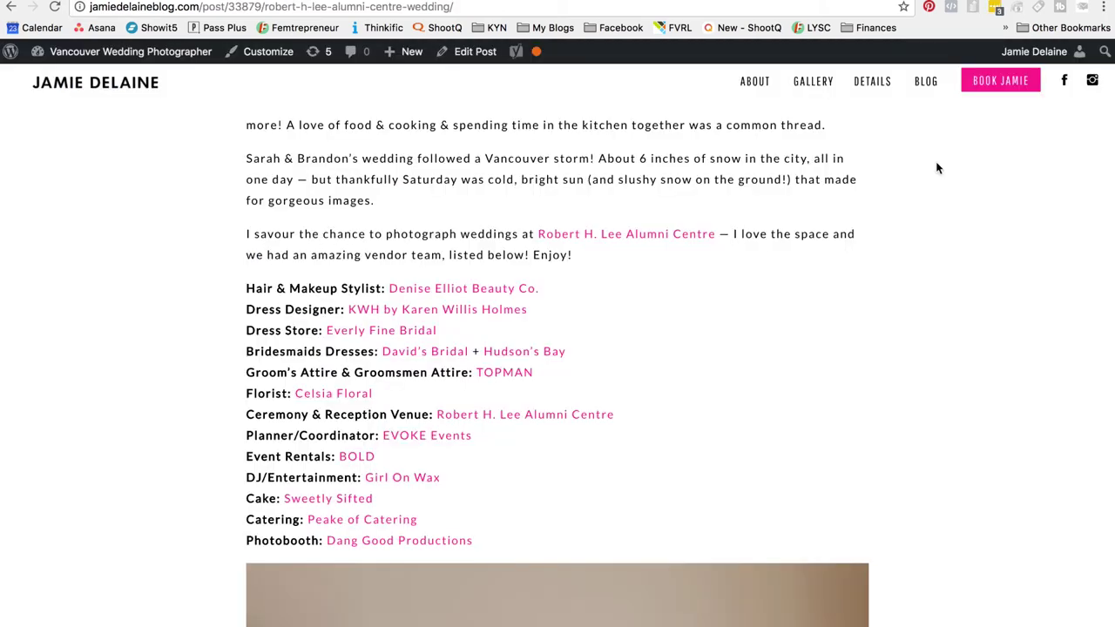
On the live post, bring up Pinterest's Save board picker for the dress photo, then dismiss it
scroll(923, 231, down, 5)
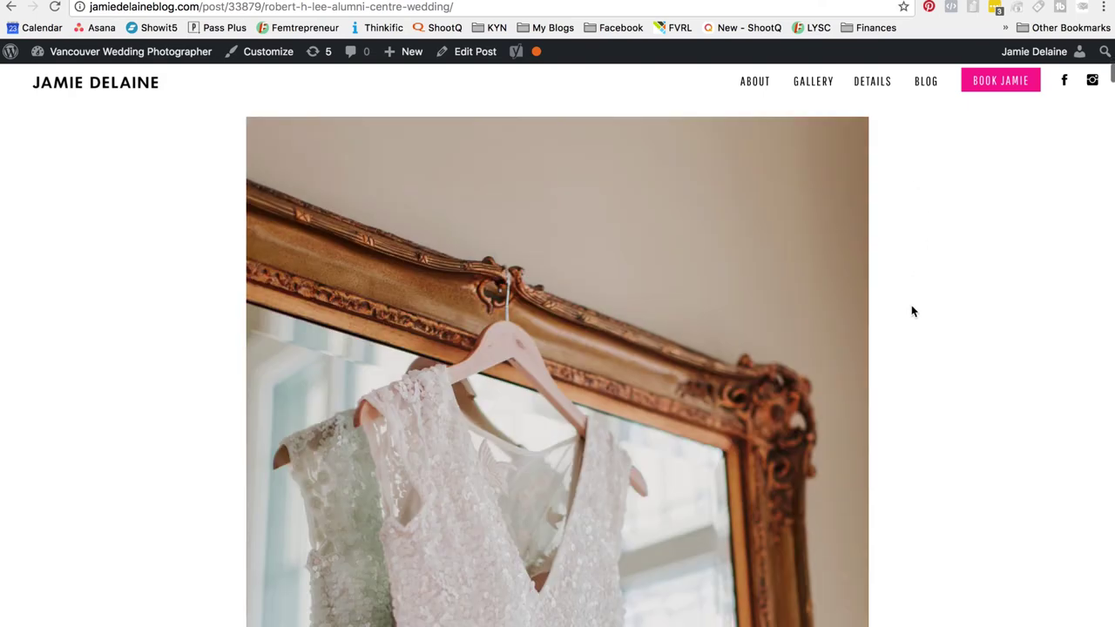
scroll(911, 306, up, 1)
mouse_move(453, 219)
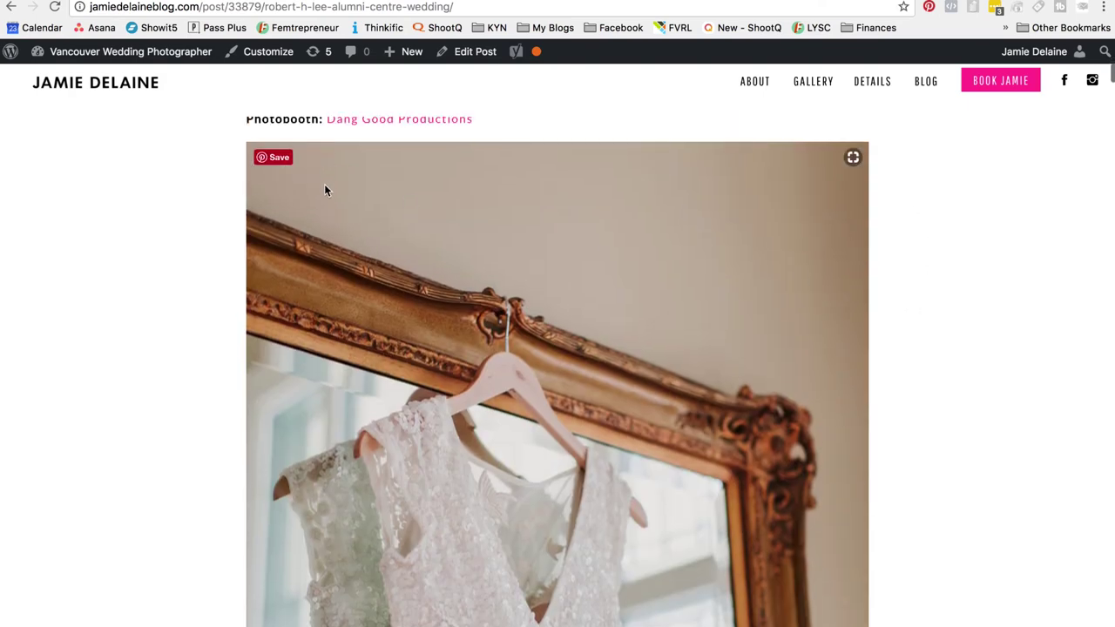
click(278, 160)
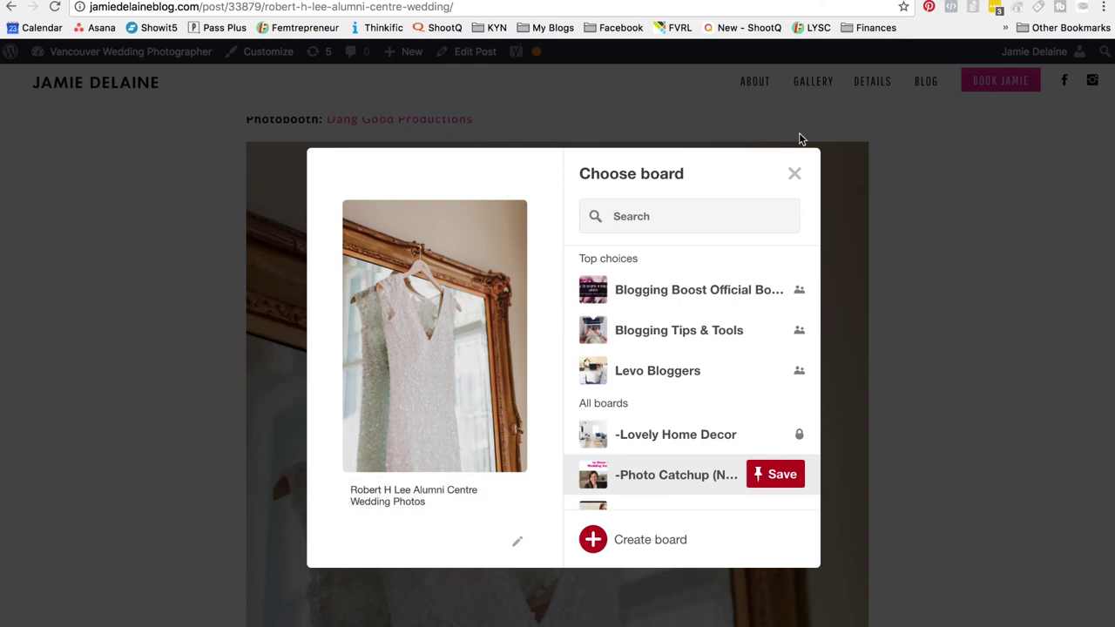
click(796, 175)
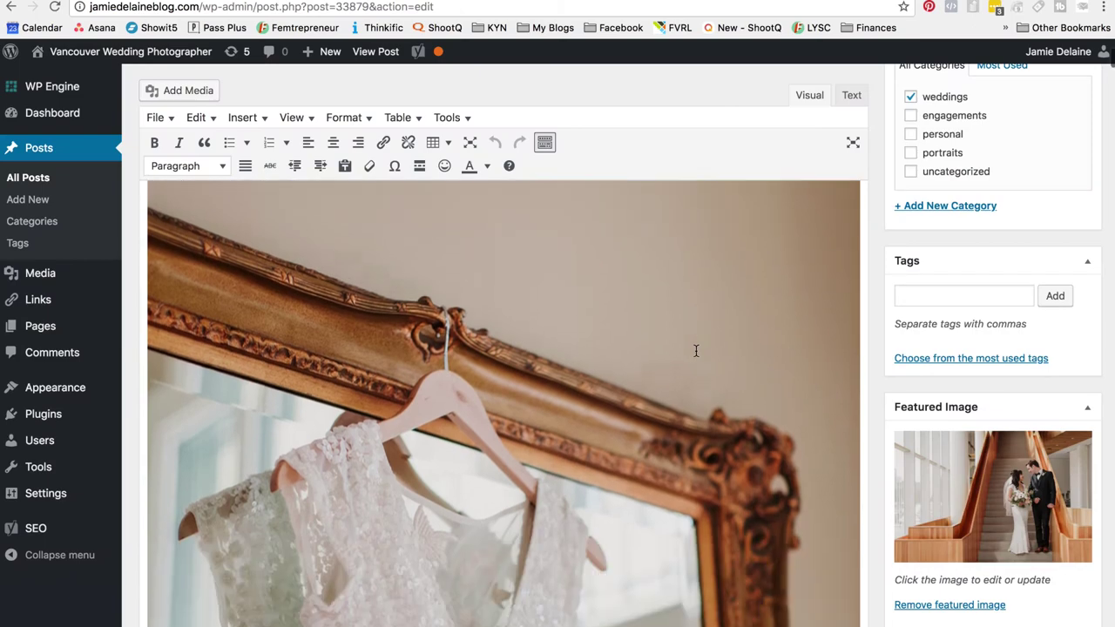
Check the image row and the Peake of Catering and Dang Good Productions vendor links
scroll(695, 351, down, 10)
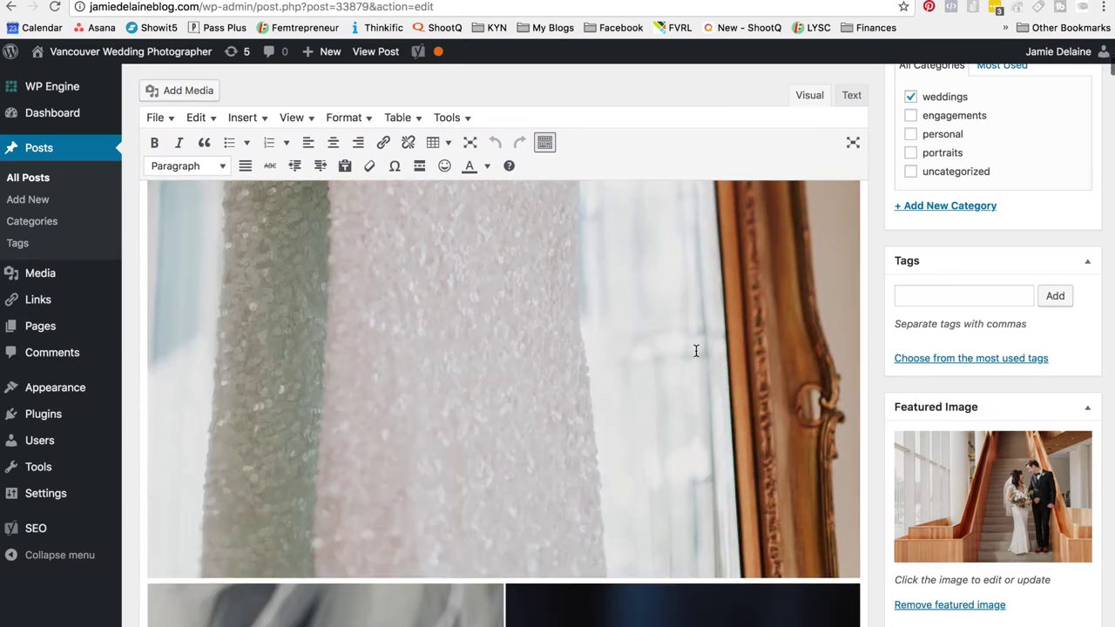
click(638, 473)
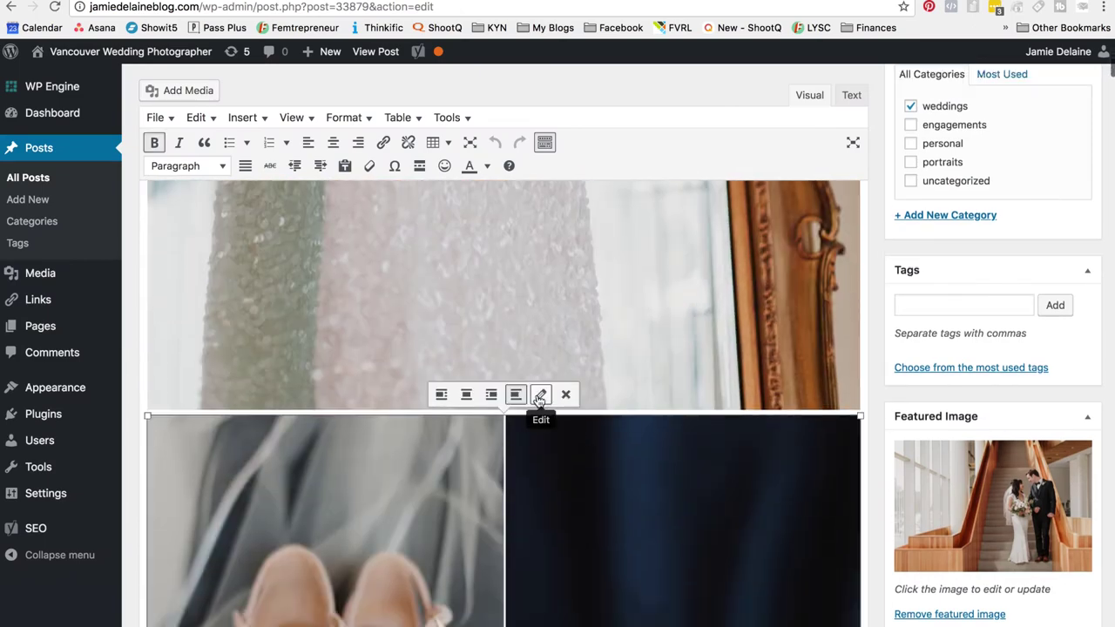
scroll(683, 295, up, 10)
click(682, 232)
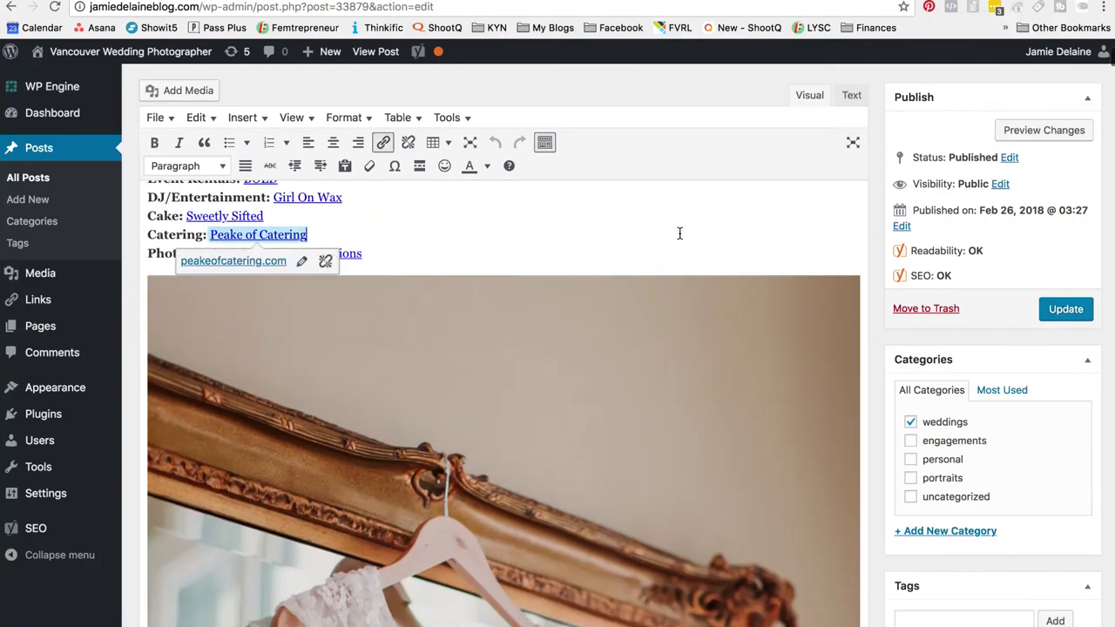
click(750, 251)
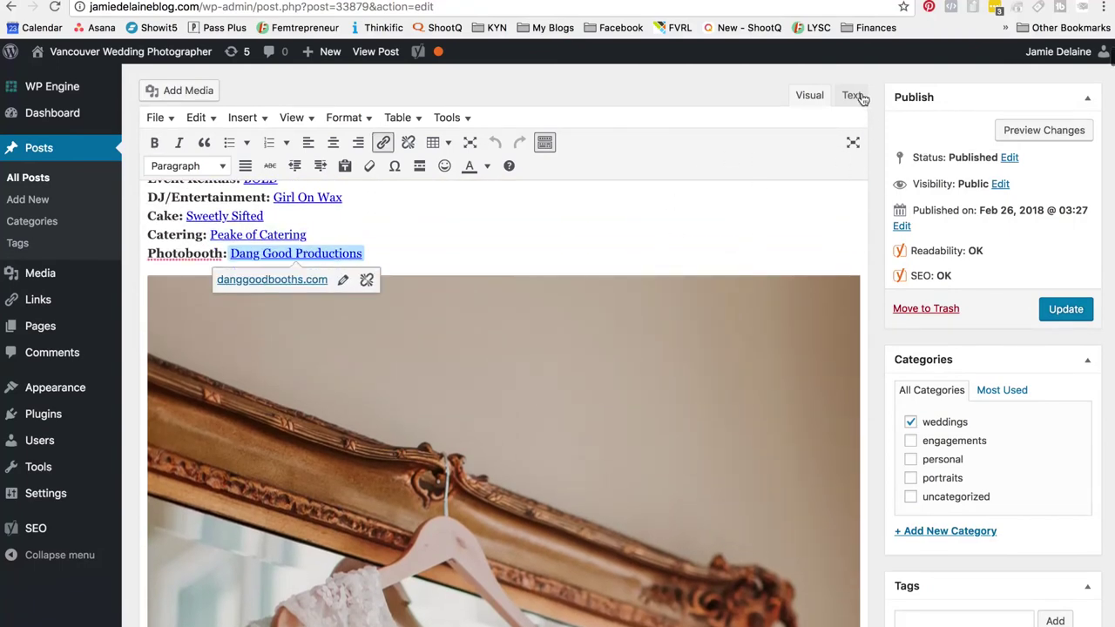
click(726, 233)
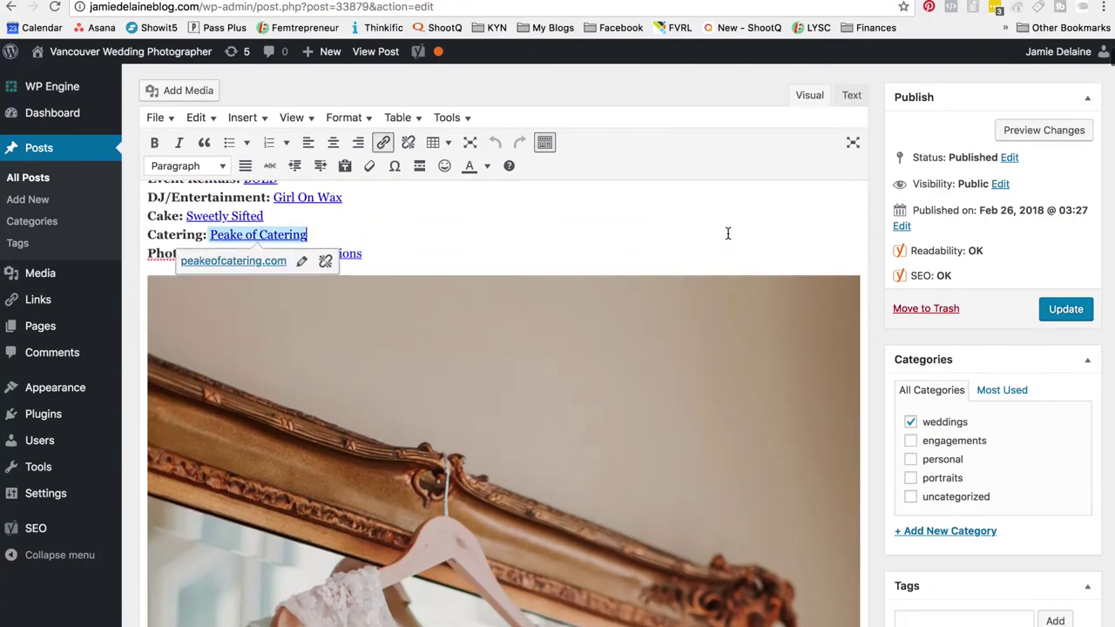
Switch the editor to the Text tab and select all of the post's HTML
click(848, 98)
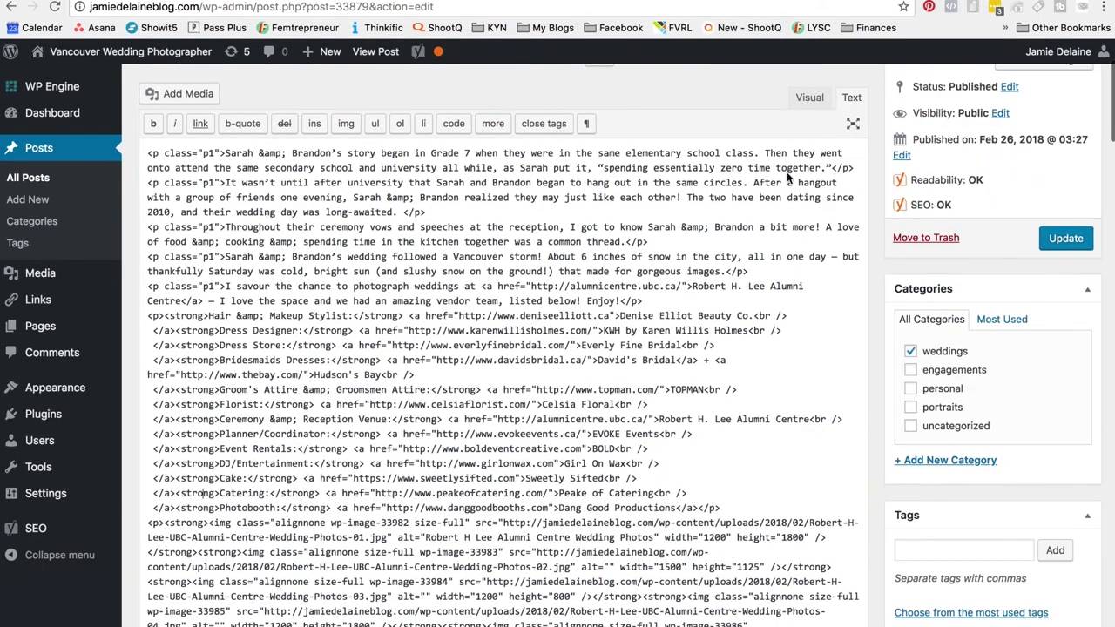
key(ctrl+a)
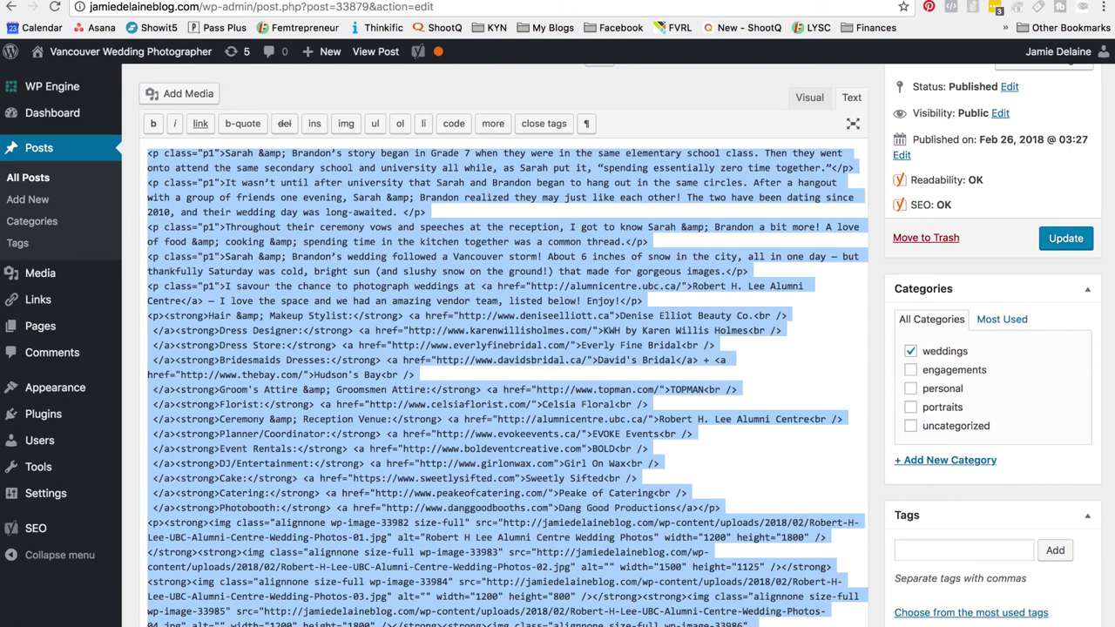
key(super+space)
Launch TextEdit, make the new document plain text, and paste the post's HTML into it
text(text)
key(Return)
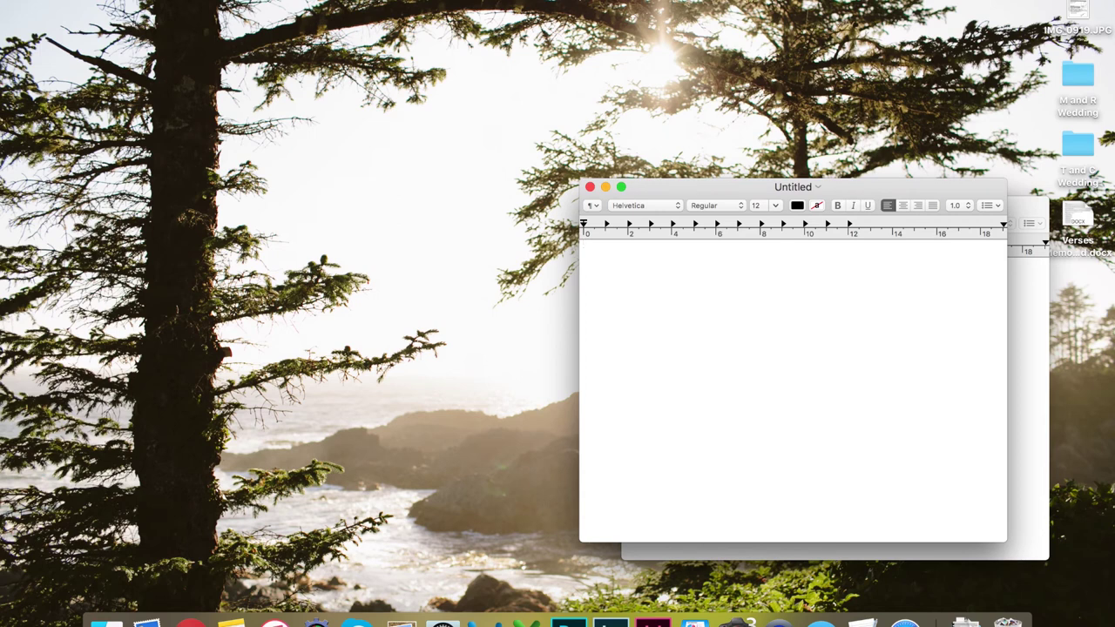
click(253, 0)
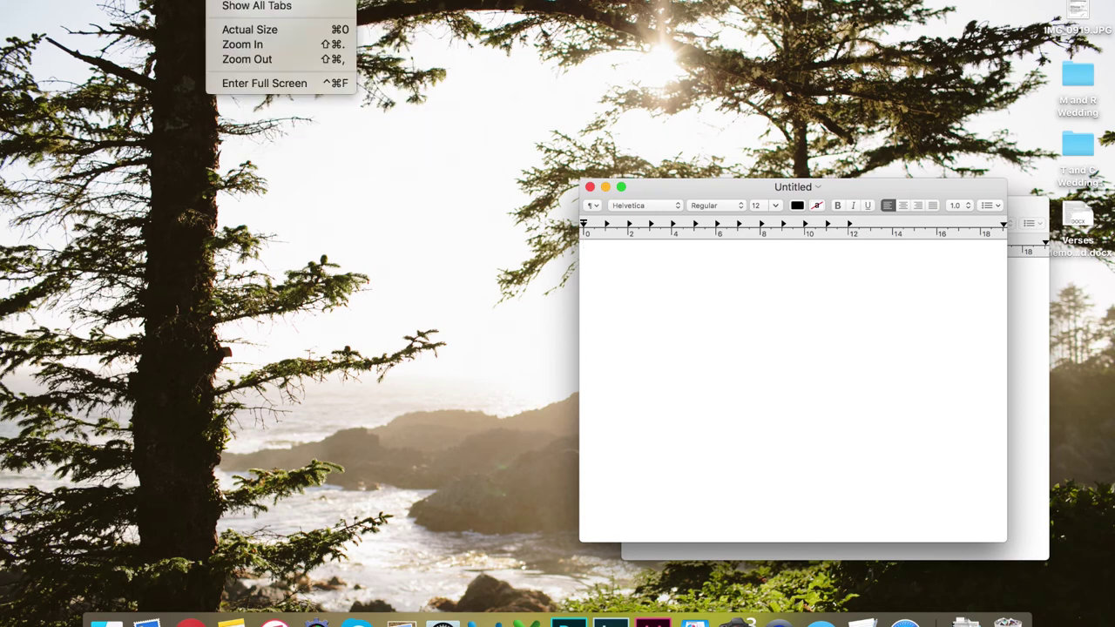
click(210, 29)
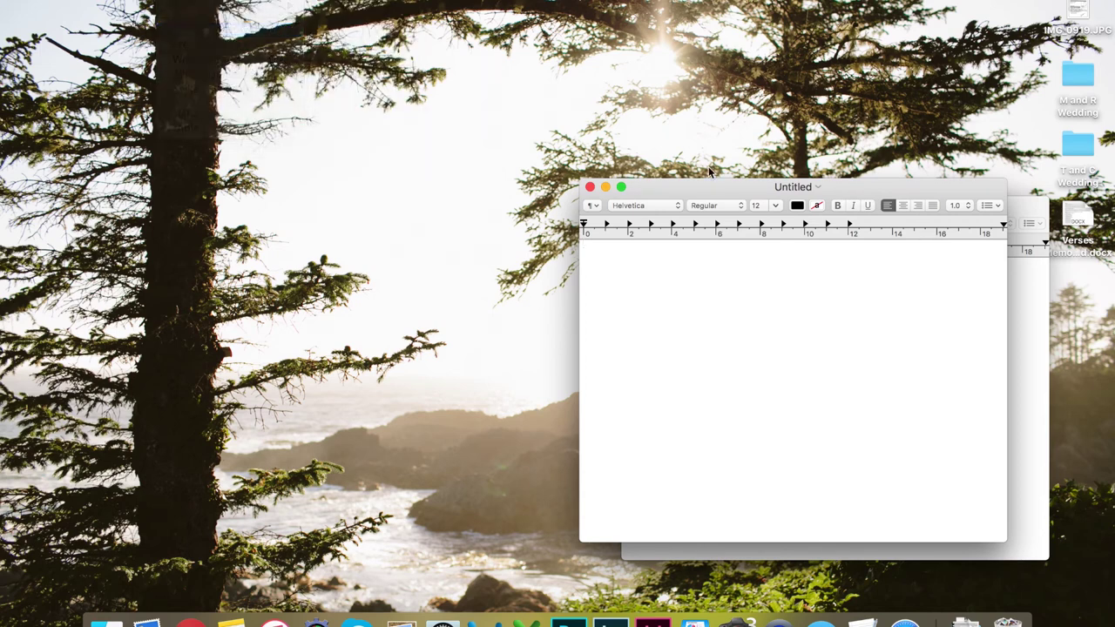
key(super+v)
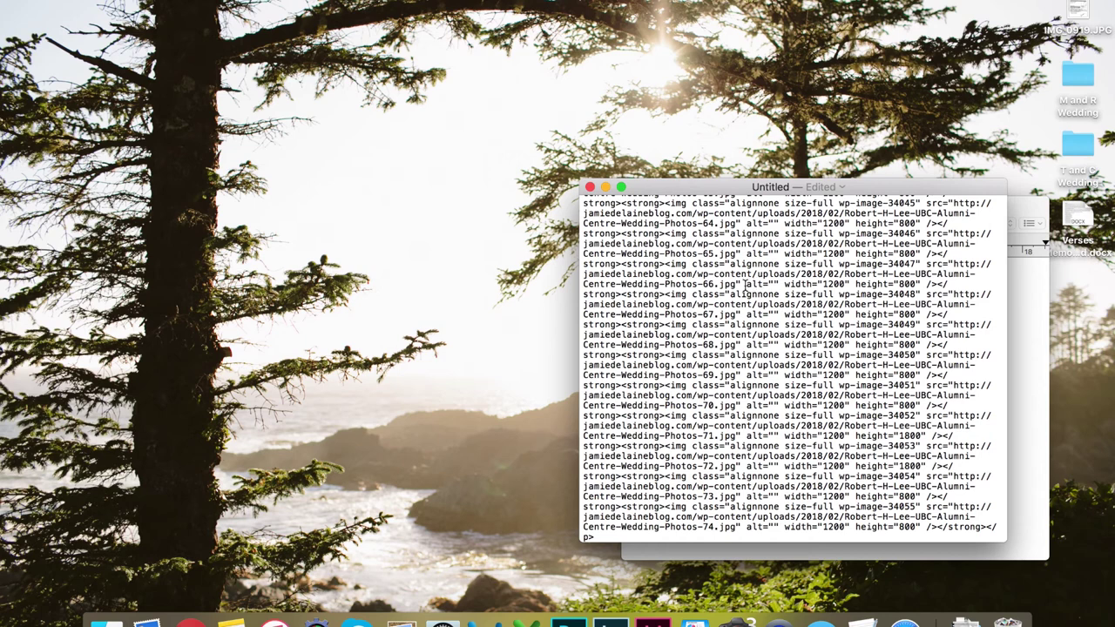
Open Find and Replace and search the pasted HTML for the empty alt="" attribute
drag(747, 283, 776, 284)
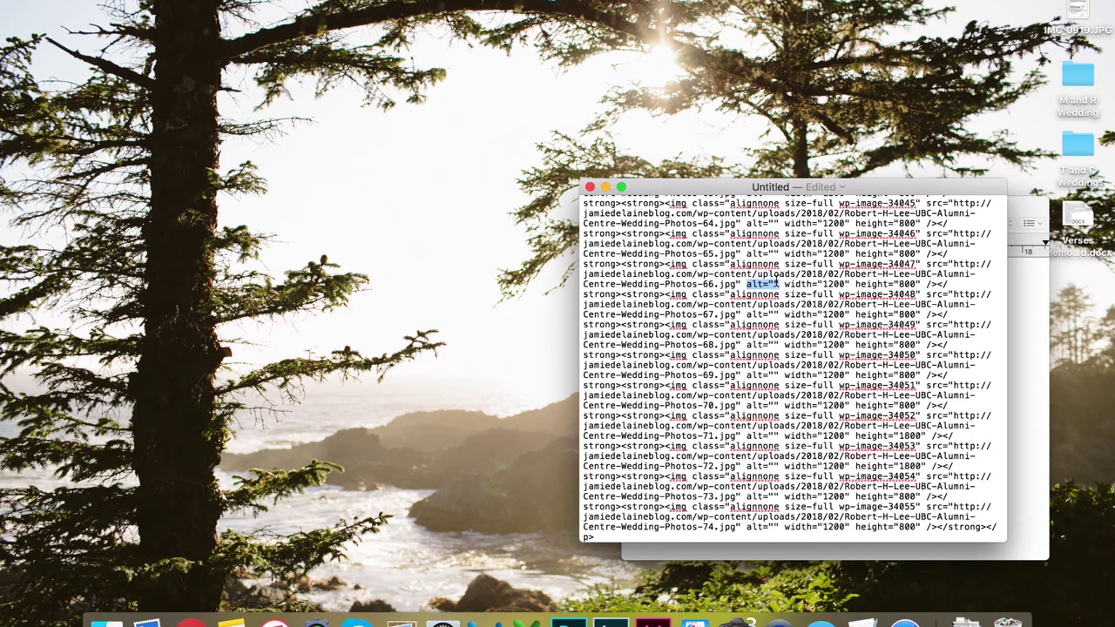
click(143, 2)
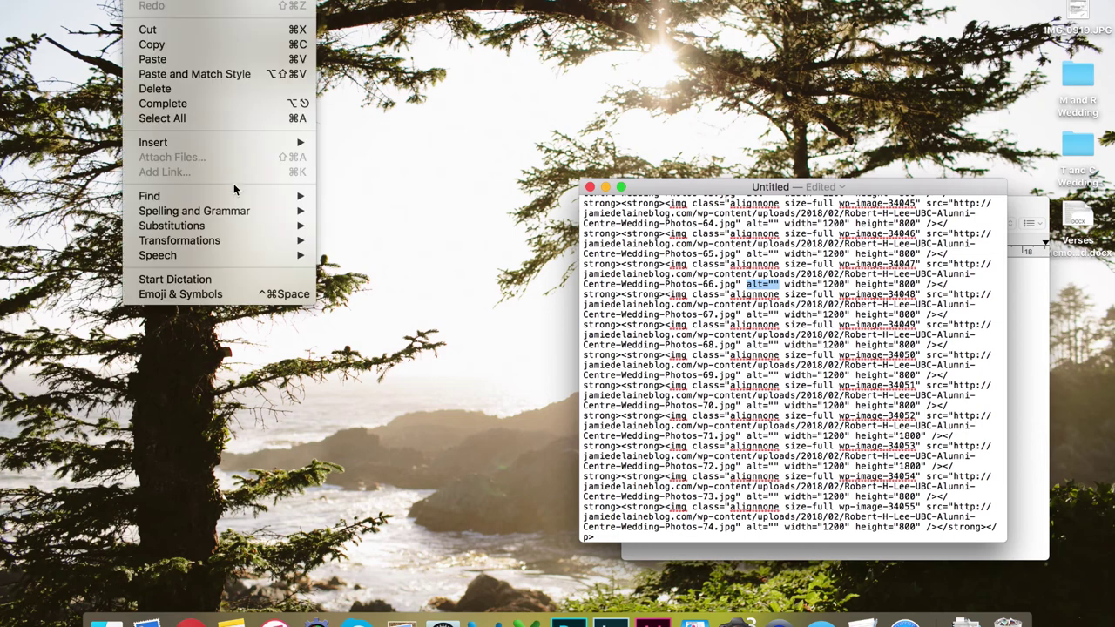
mouse_move(235, 192)
key(Down)
key(Down)
key(Return)
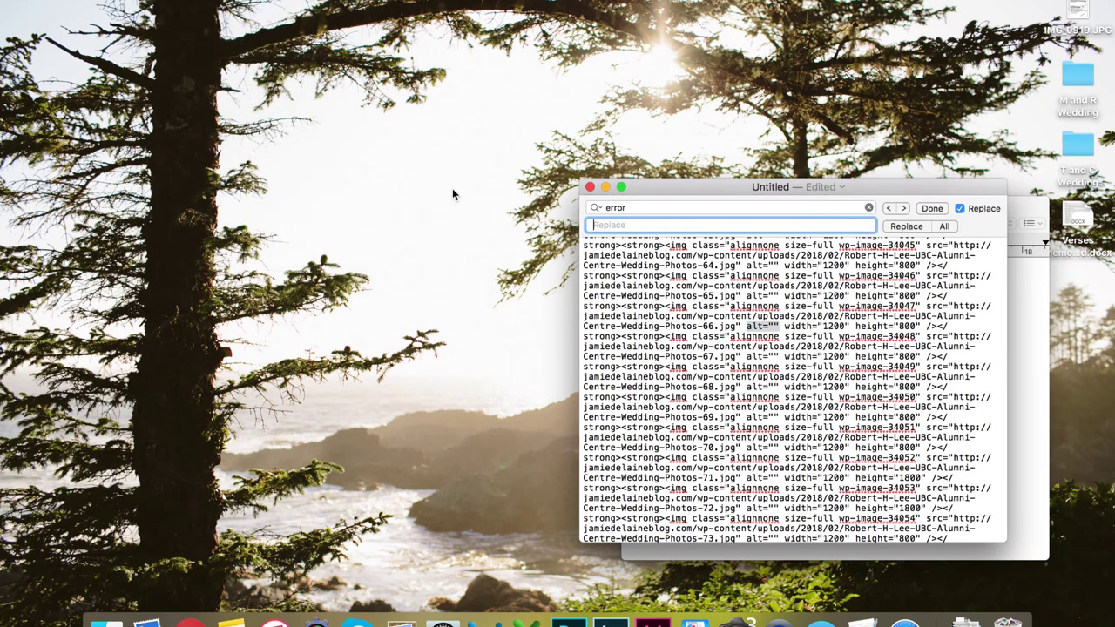
drag(747, 326, 780, 325)
key(super+c)
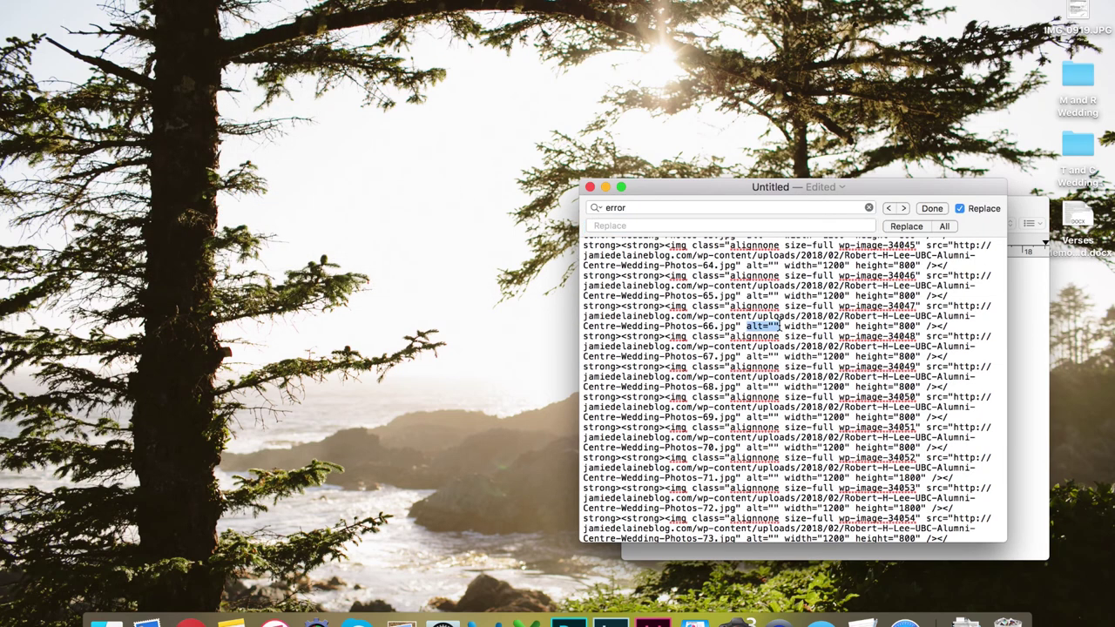
click(644, 207)
Replace all empty alt="" attributes with alt="Robert H Lee Alumni Centre Wedding Photos"
key(super+v)
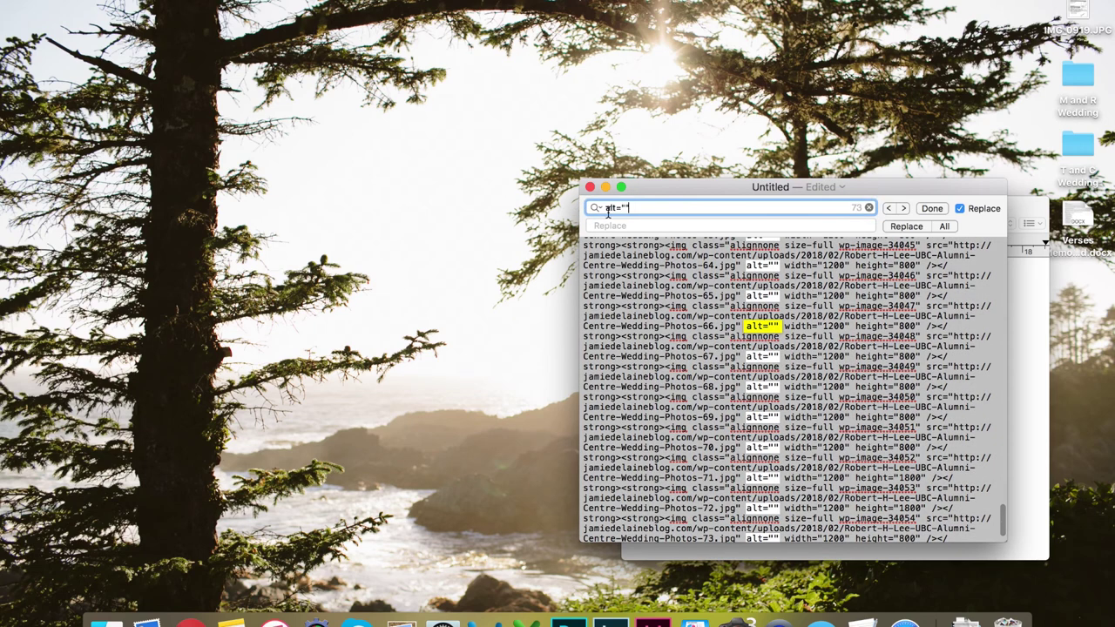
click(642, 226)
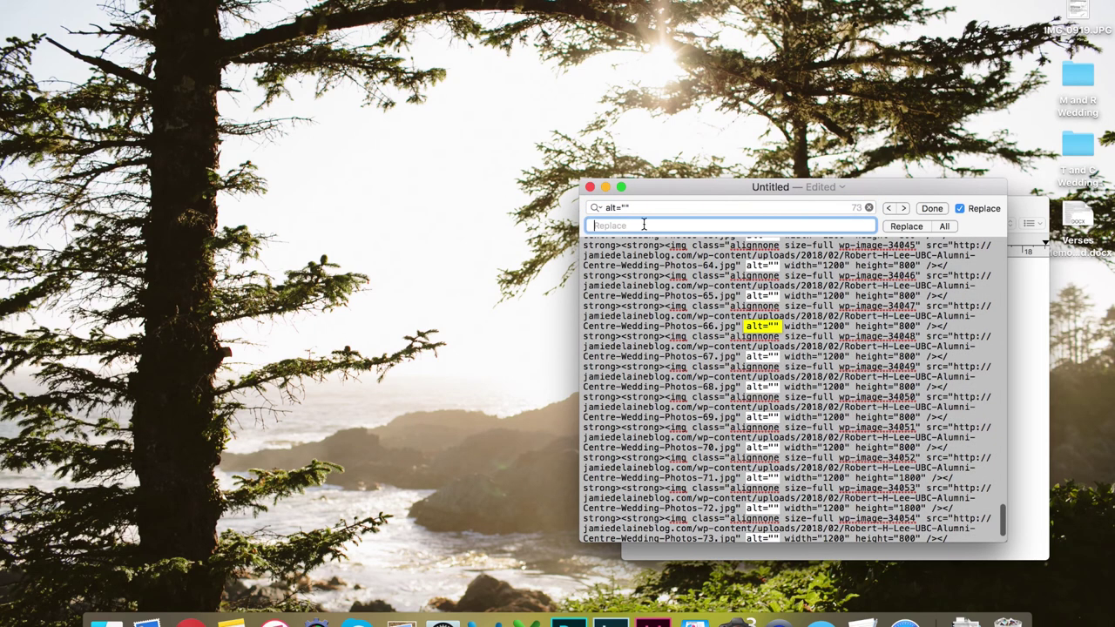
text(alt="Robert H Lee A)
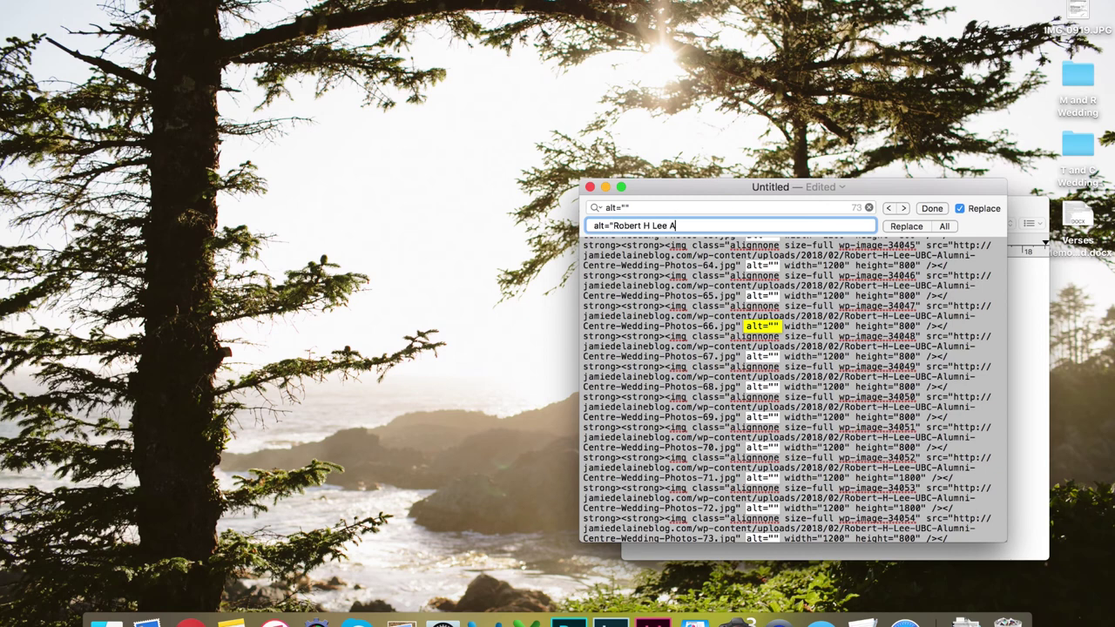
text(lumni Centre Wedding Photos")
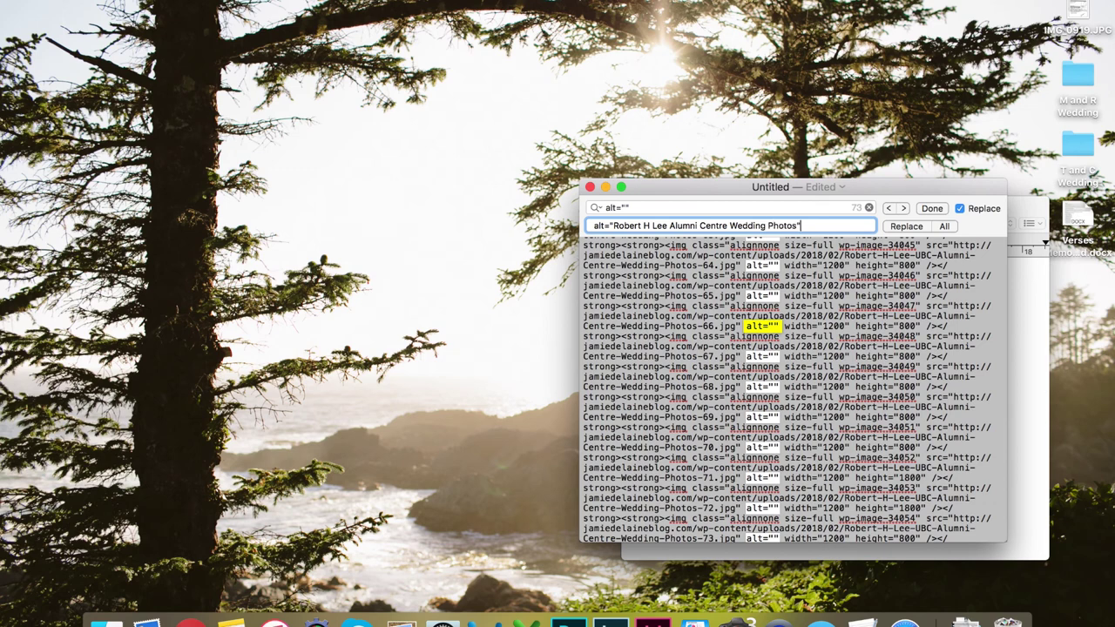
click(654, 226)
click(944, 225)
Close Find and Replace, select all the updated HTML, and return to the WordPress post
click(939, 210)
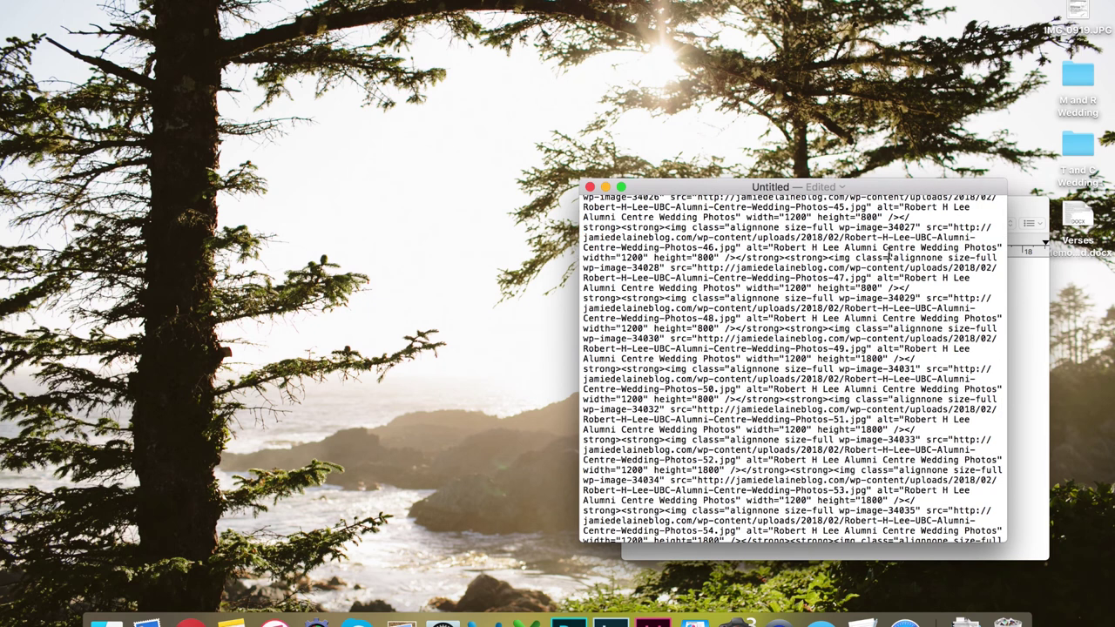
key(super+a)
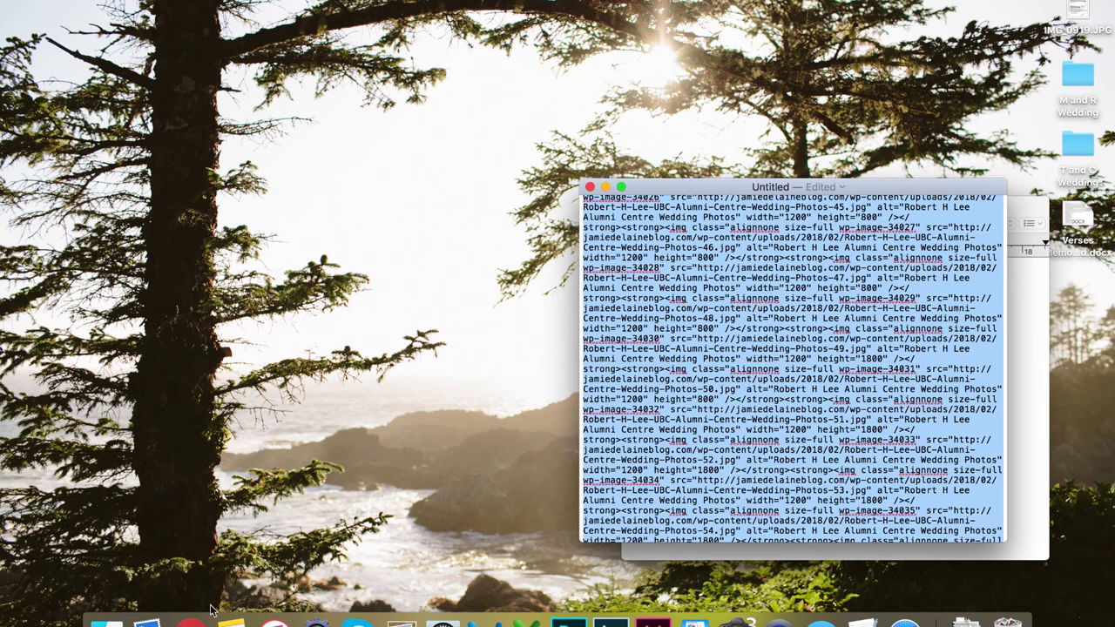
click(194, 615)
Overwrite the post's HTML with the updated code, switch back to Visual, and update the post
click(769, 207)
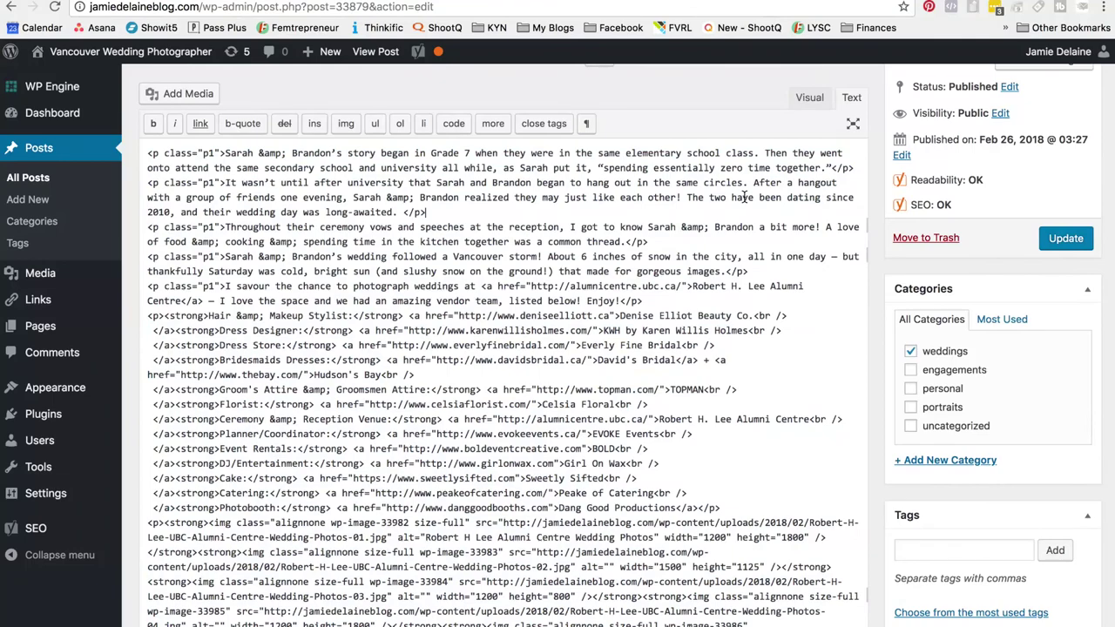
key(super+a)
key(super+v)
click(808, 93)
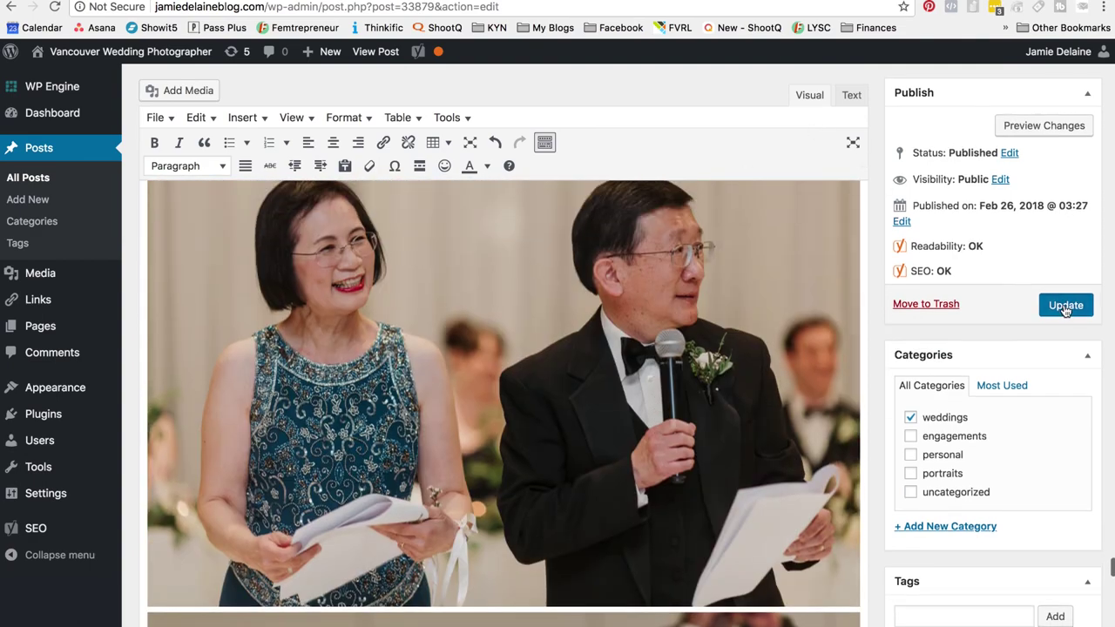
click(1064, 307)
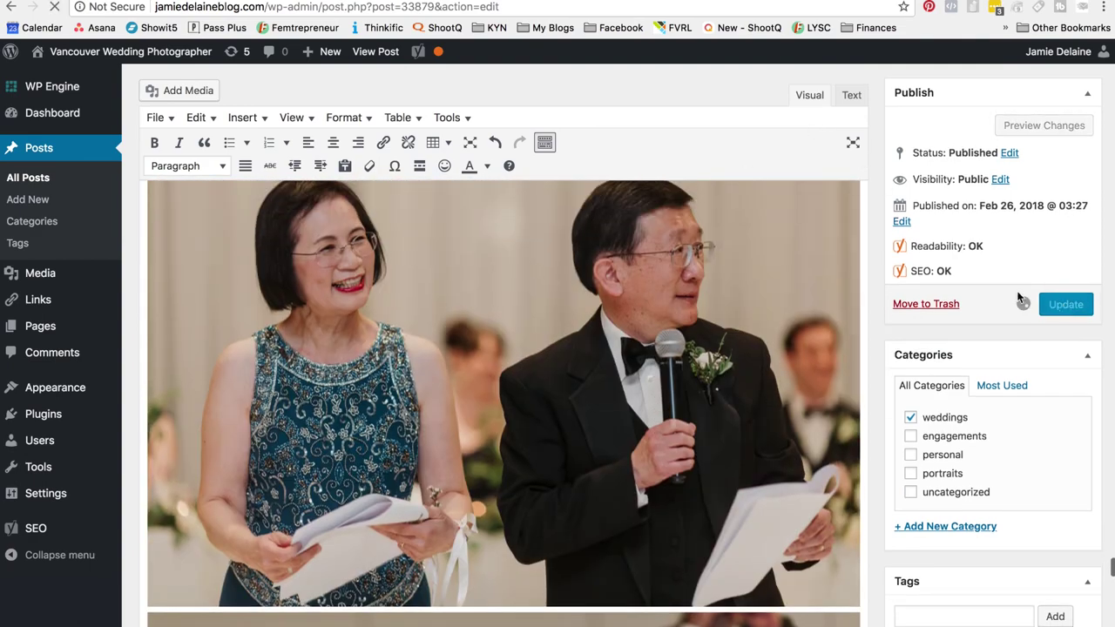